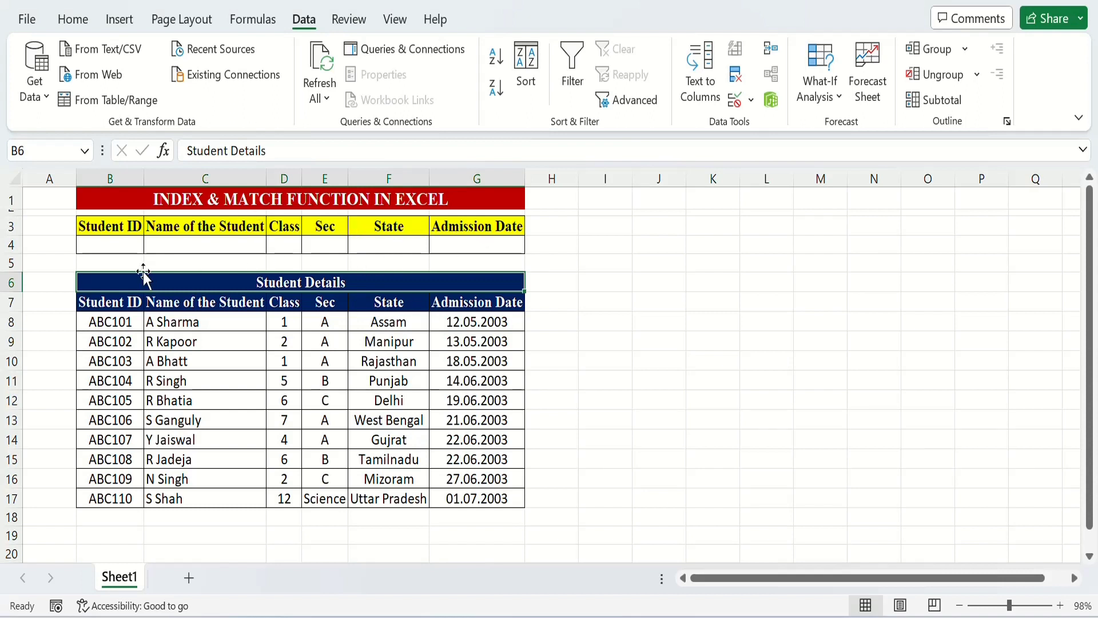
# Add a List data validation to cell B4 with the source range =$B$8:$B$17.
pyautogui.click(107, 245)
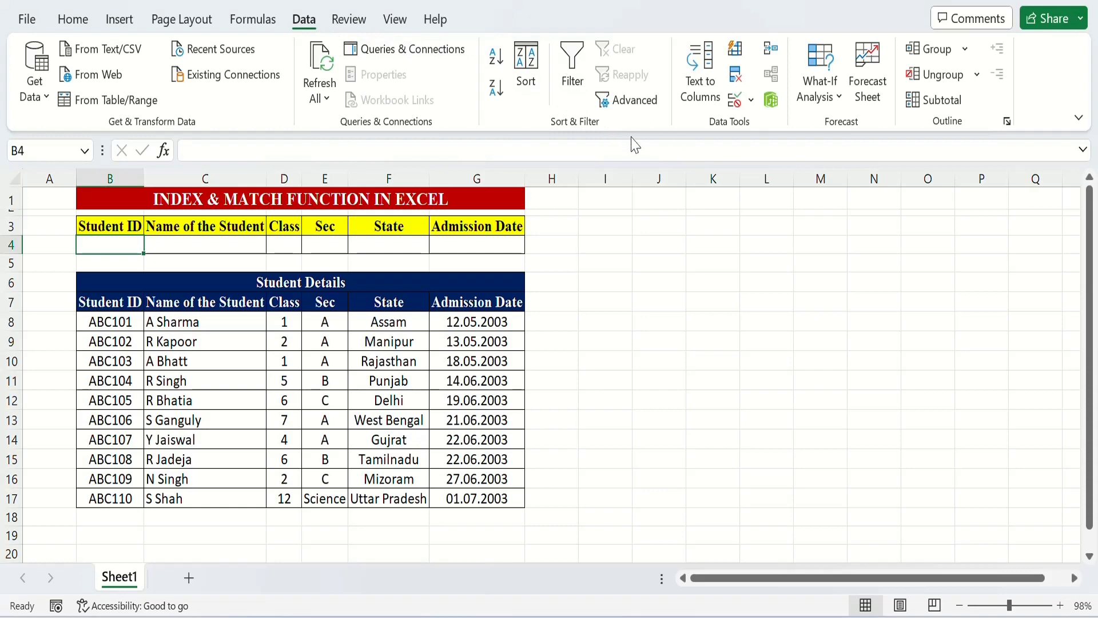
pyautogui.click(736, 101)
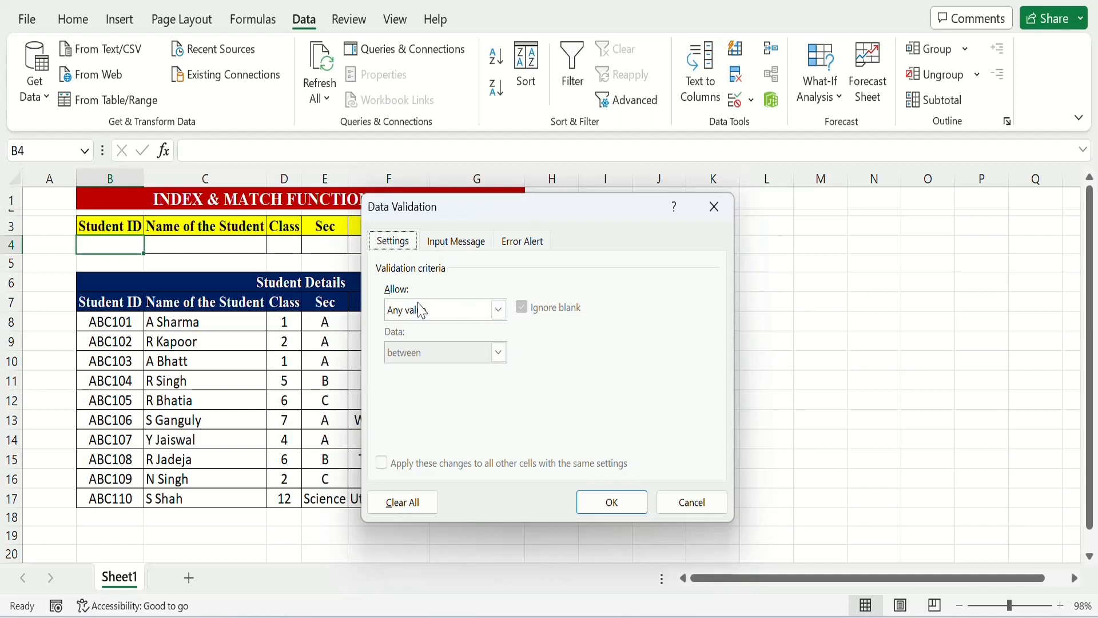
pyautogui.click(467, 312)
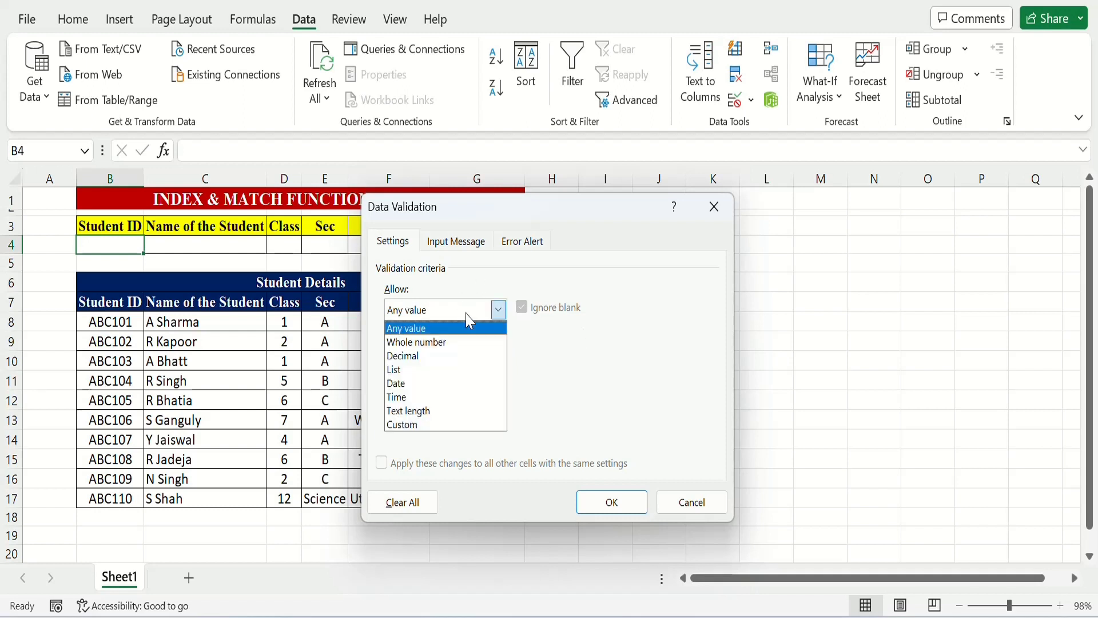
pyautogui.click(424, 370)
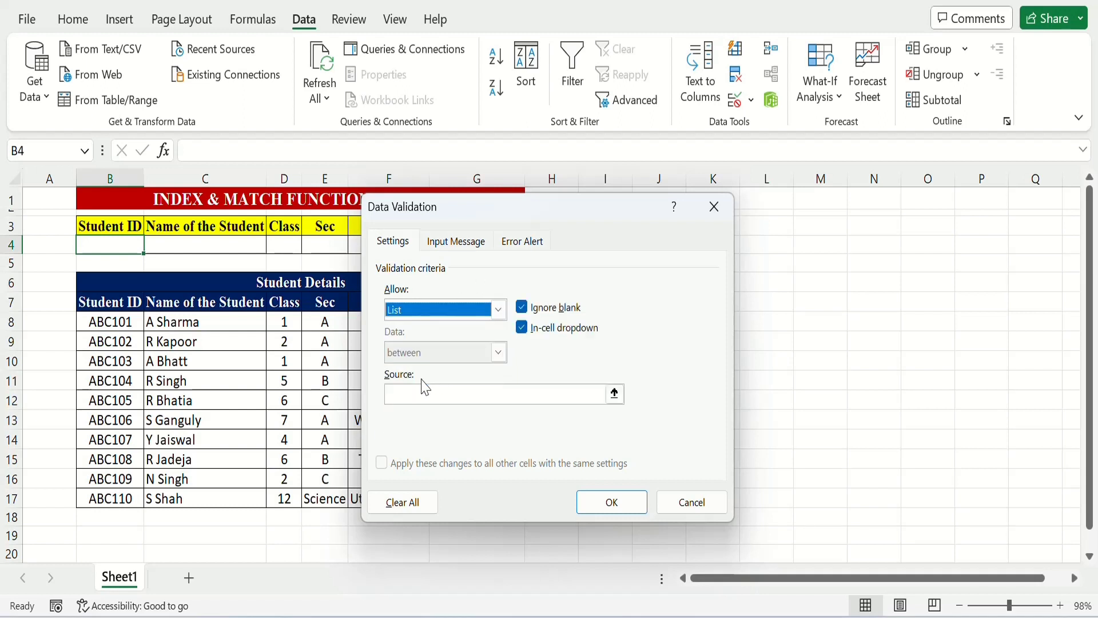
pyautogui.click(403, 395)
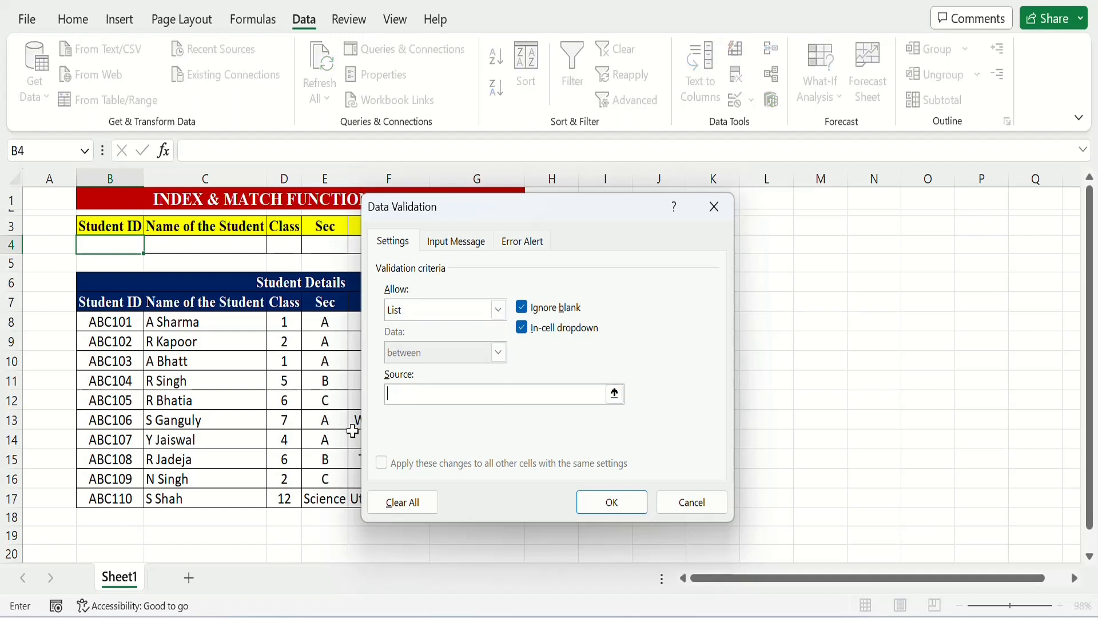
pyautogui.moveTo(110, 324); pyautogui.dragTo(111, 497)
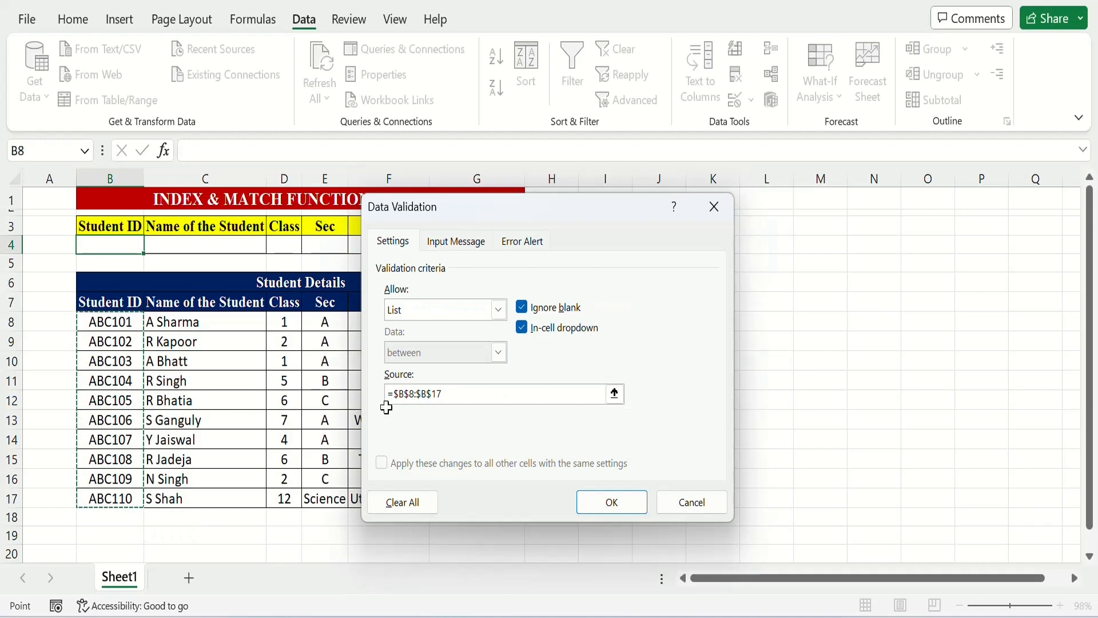
pyautogui.click(597, 502)
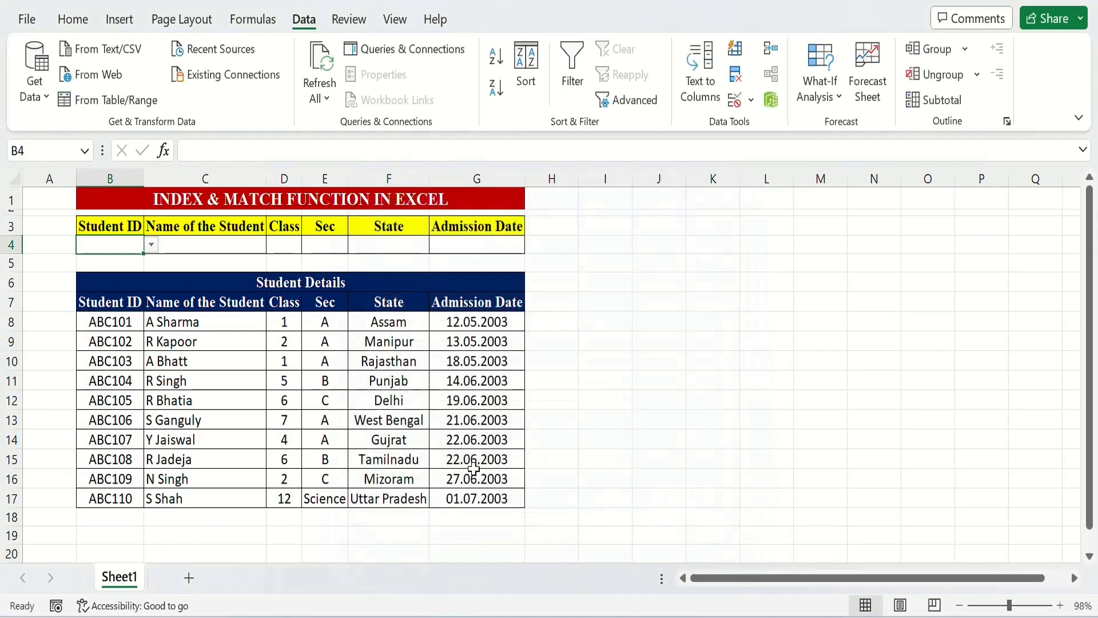
# Choose the second student ID from the dropdown list in cell B4.
pyautogui.click(151, 245)
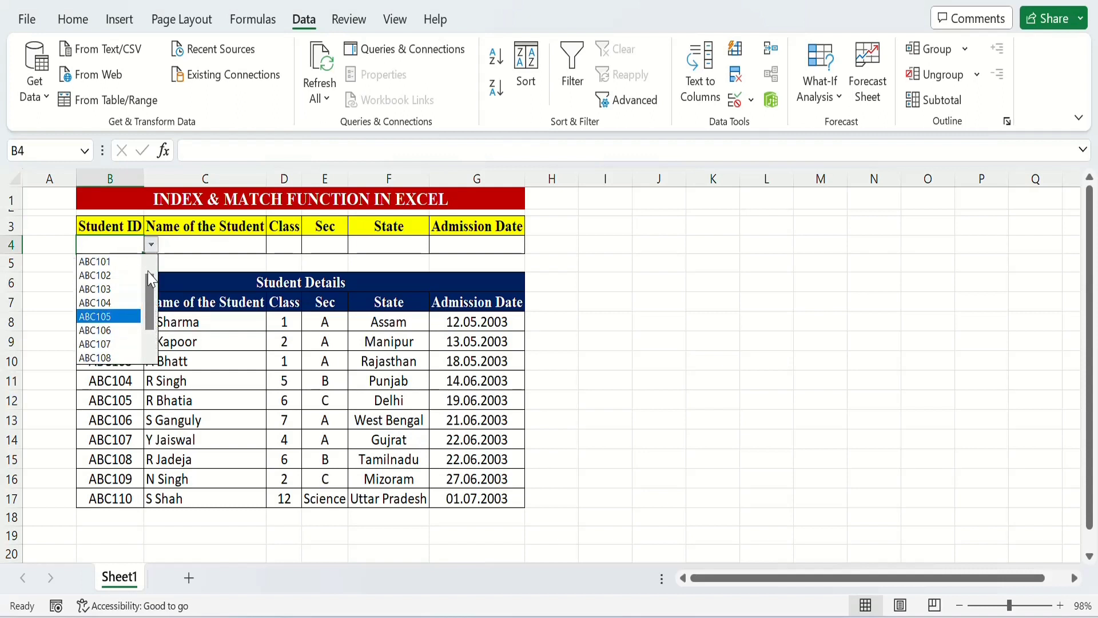
pyautogui.click(150, 246)
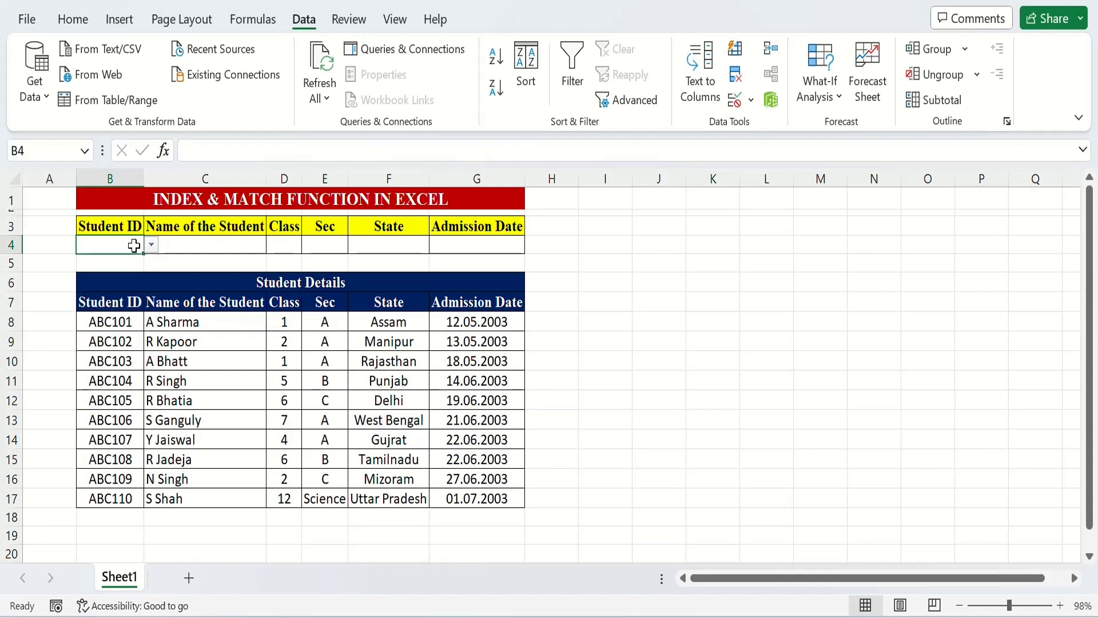
pyautogui.click(151, 245)
pyautogui.click(127, 276)
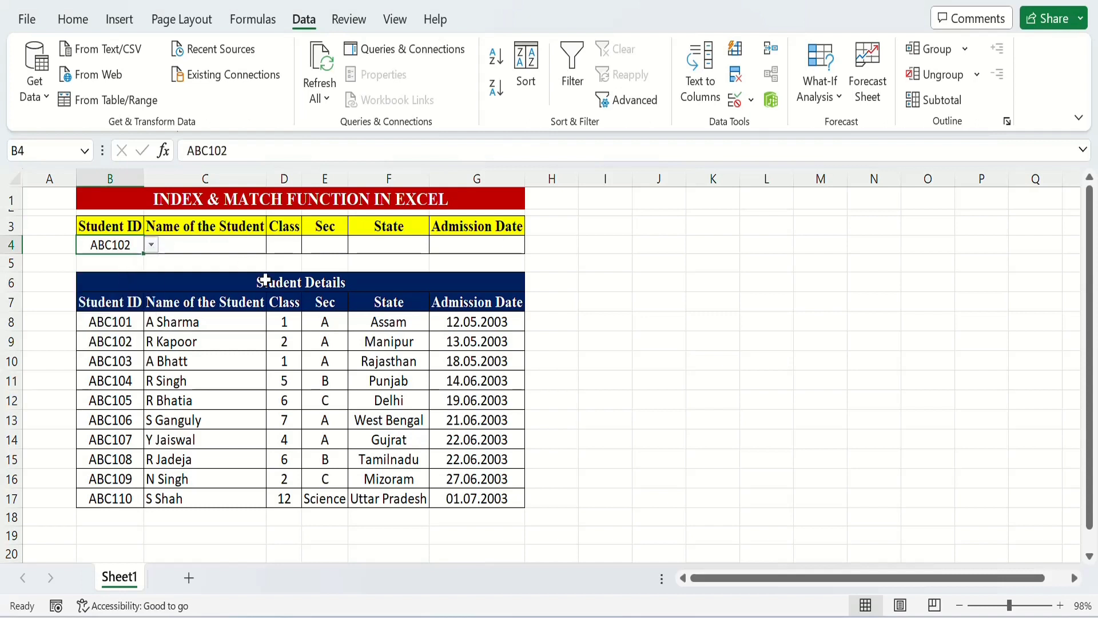
# Start an INDEX formula in cell C4 with the absolute array $B$8:$G$17.
pyautogui.click(231, 245)
pyautogui.click(236, 150)
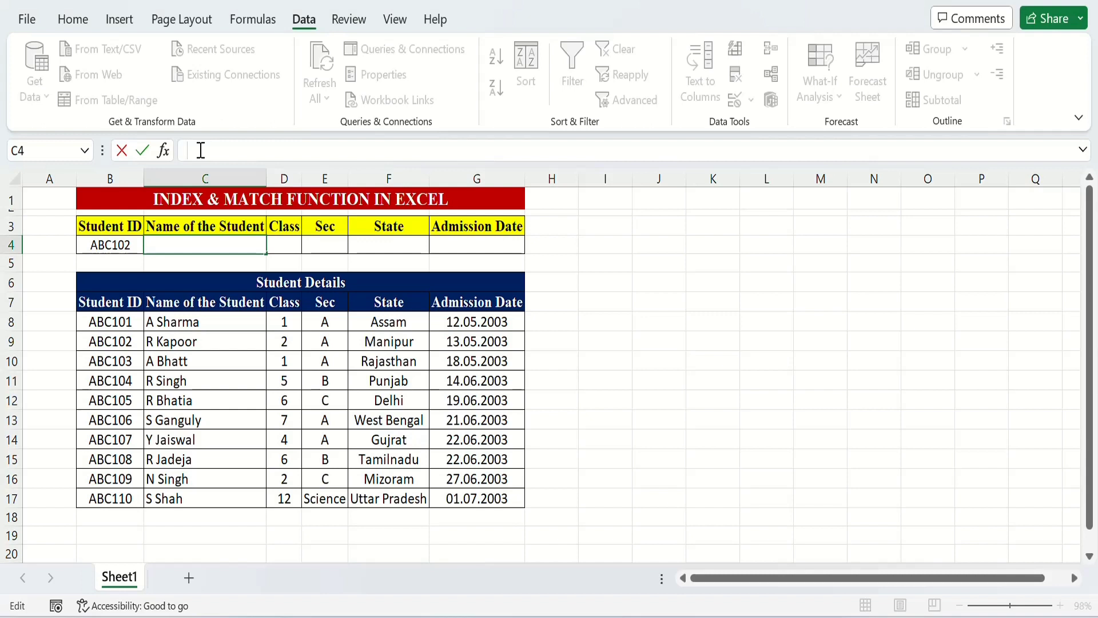
pyautogui.write('=index')
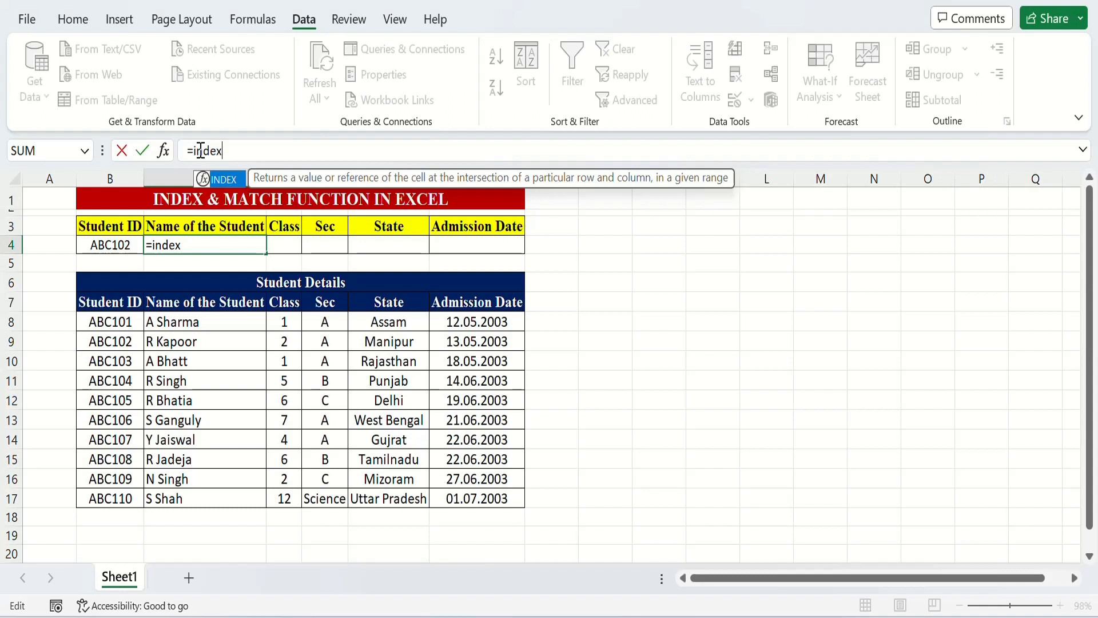
pyautogui.press('Tab')
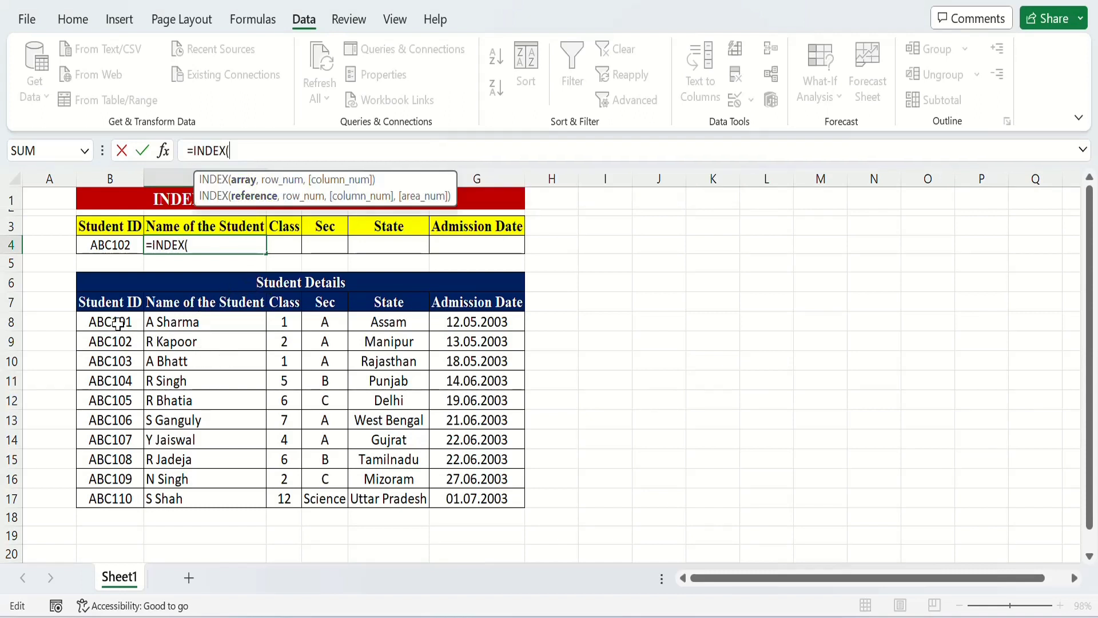
pyautogui.moveTo(117, 324); pyautogui.dragTo(488, 495)
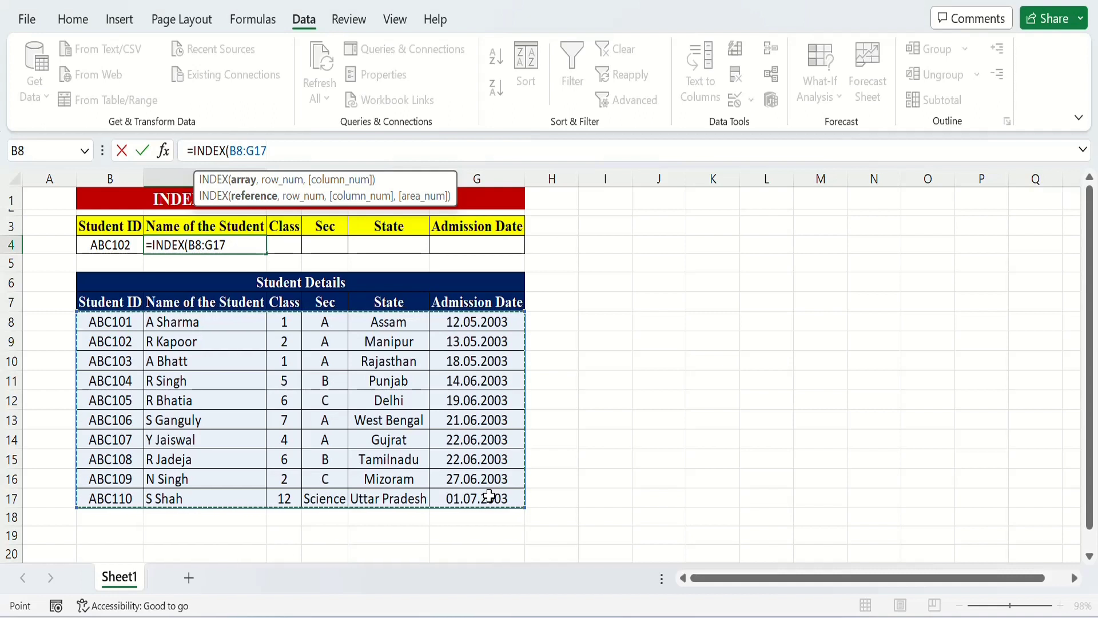
pyautogui.press('F4')
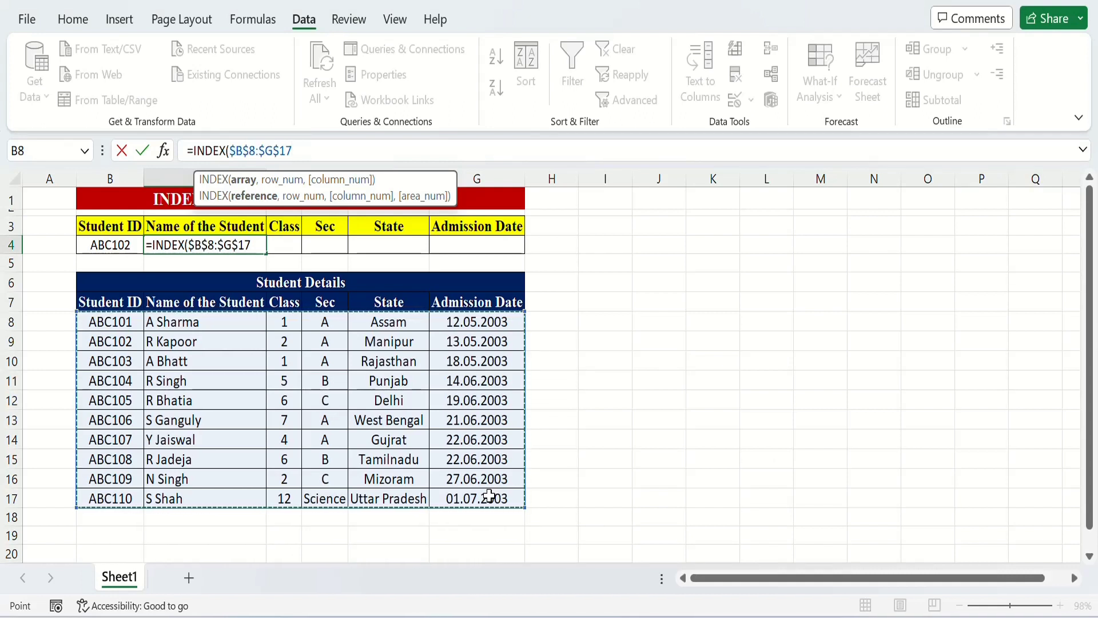
pyautogui.write(',')
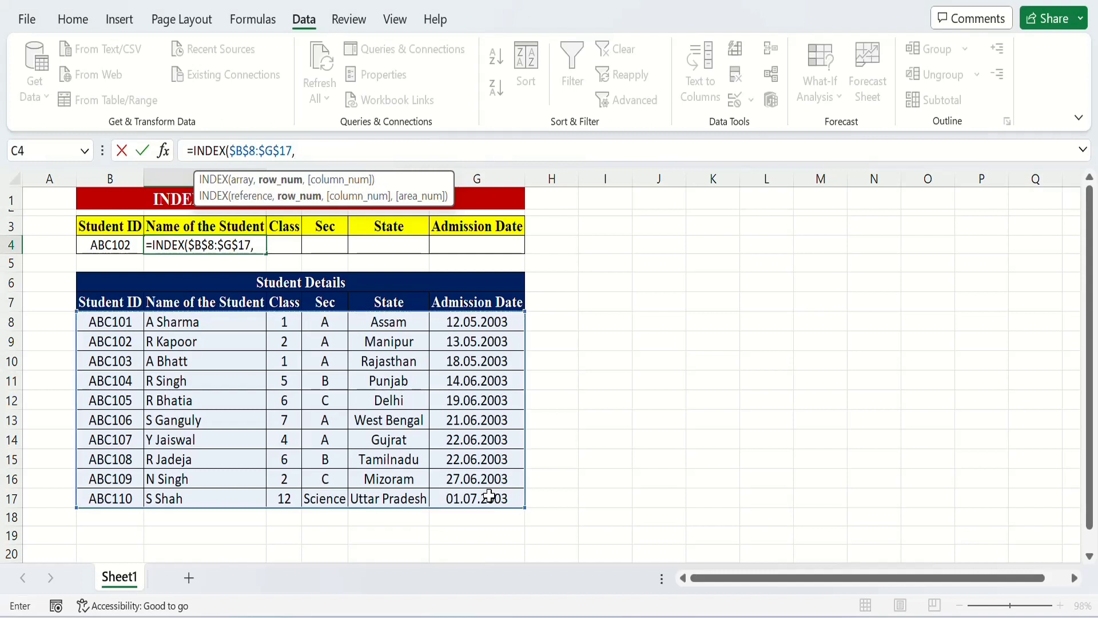
# Add MATCH($B$4,$B$8:$B$17,0) as the row number argument of the INDEX formula.
pyautogui.write('match')
pyautogui.press('Tab')
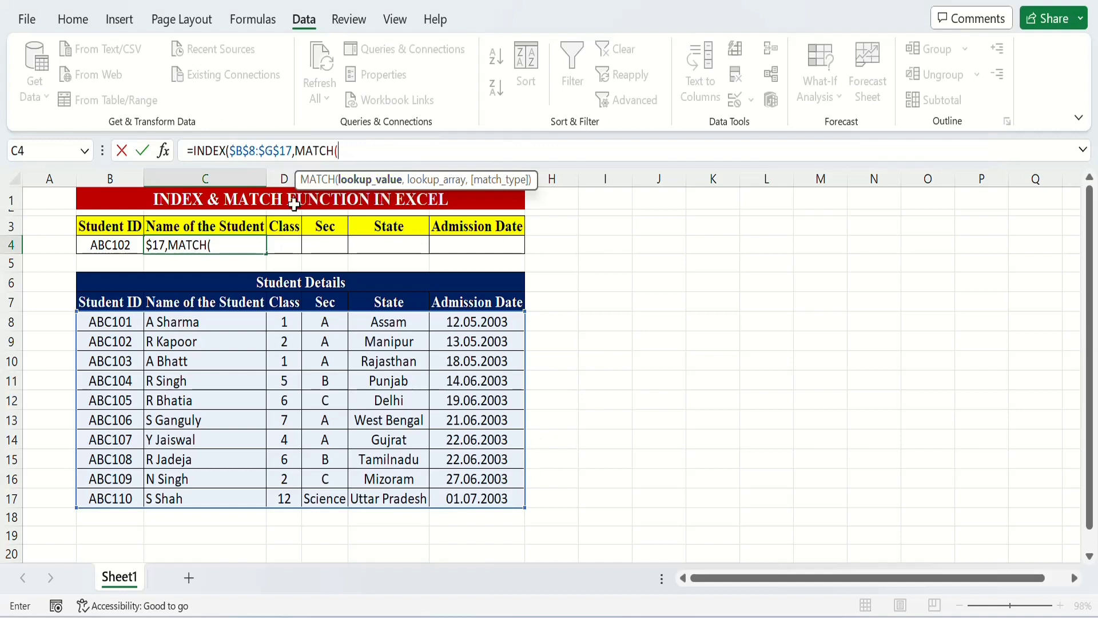
pyautogui.click(114, 245)
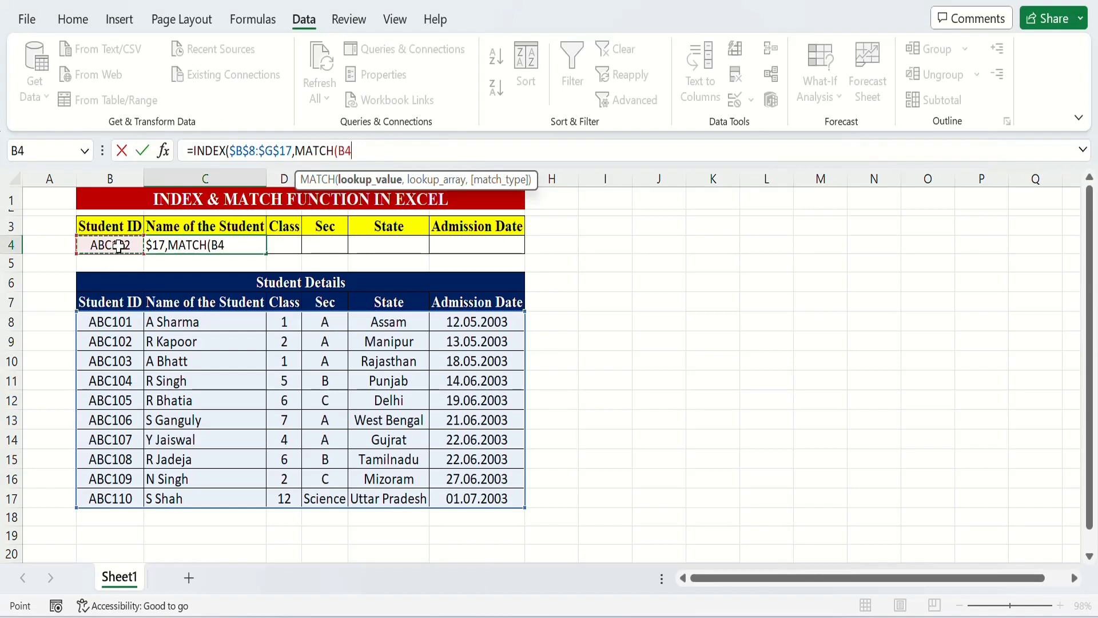
pyautogui.press('F4')
pyautogui.write(',')
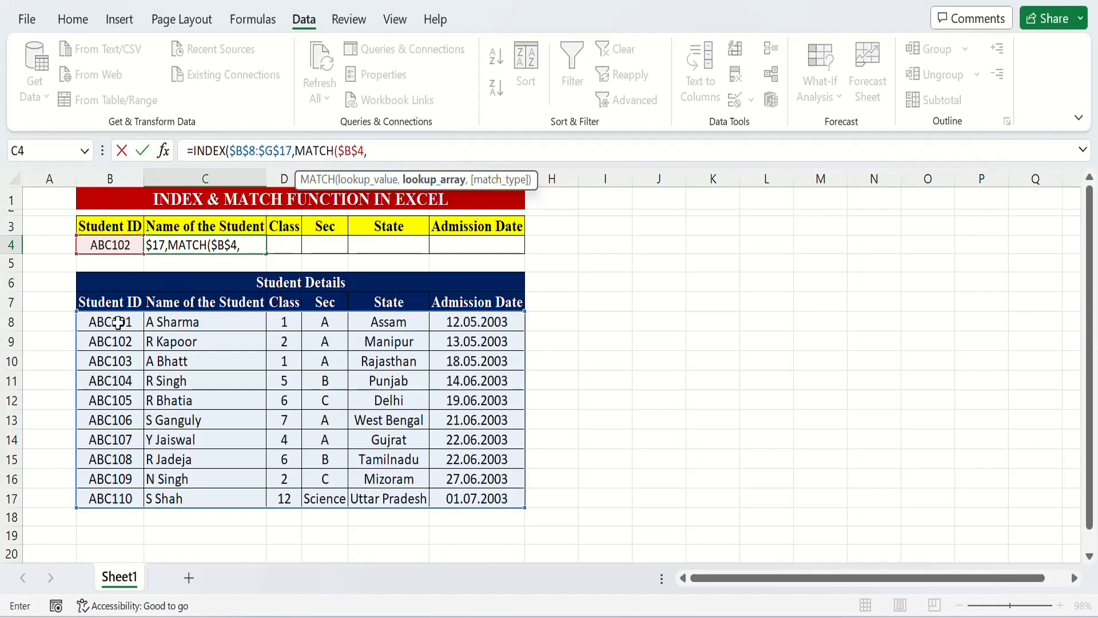
pyautogui.moveTo(120, 322); pyautogui.dragTo(118, 493)
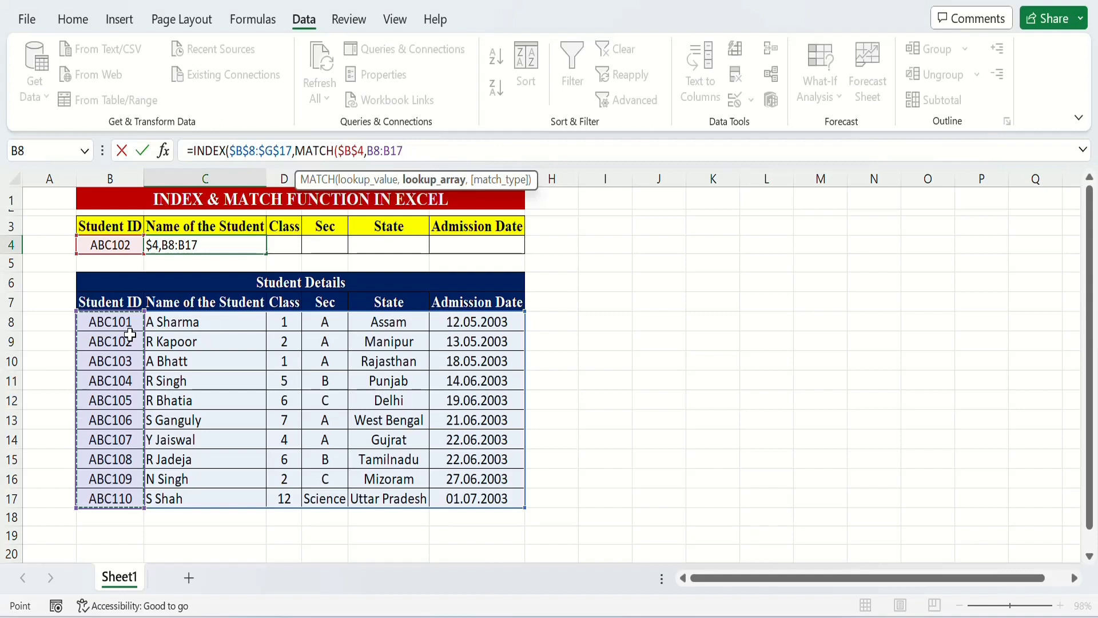
pyautogui.press('F4')
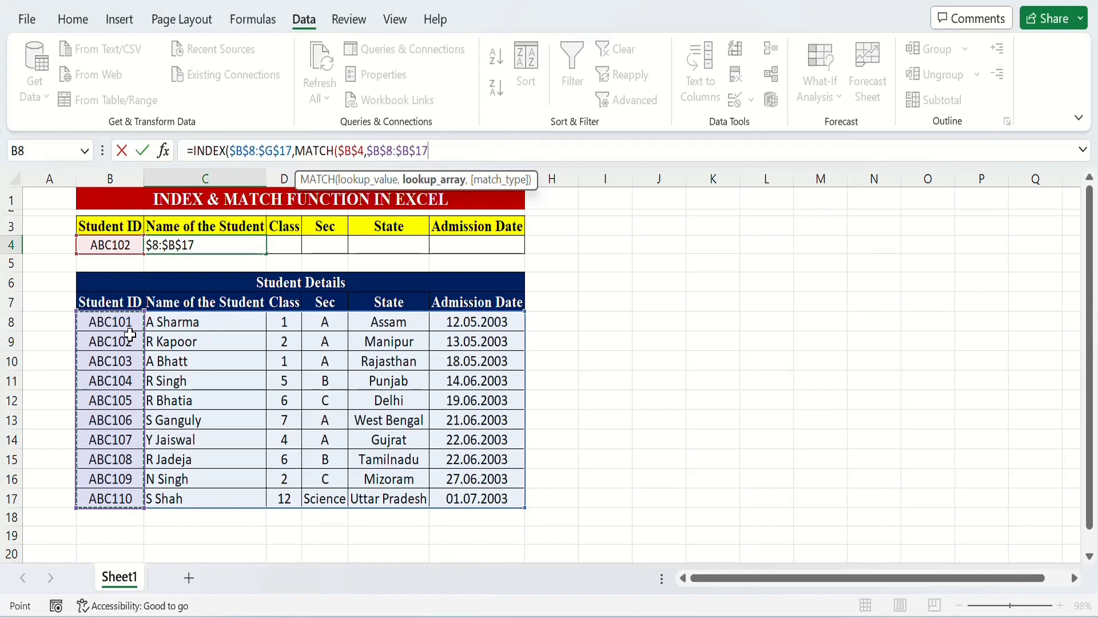
pyautogui.write(',')
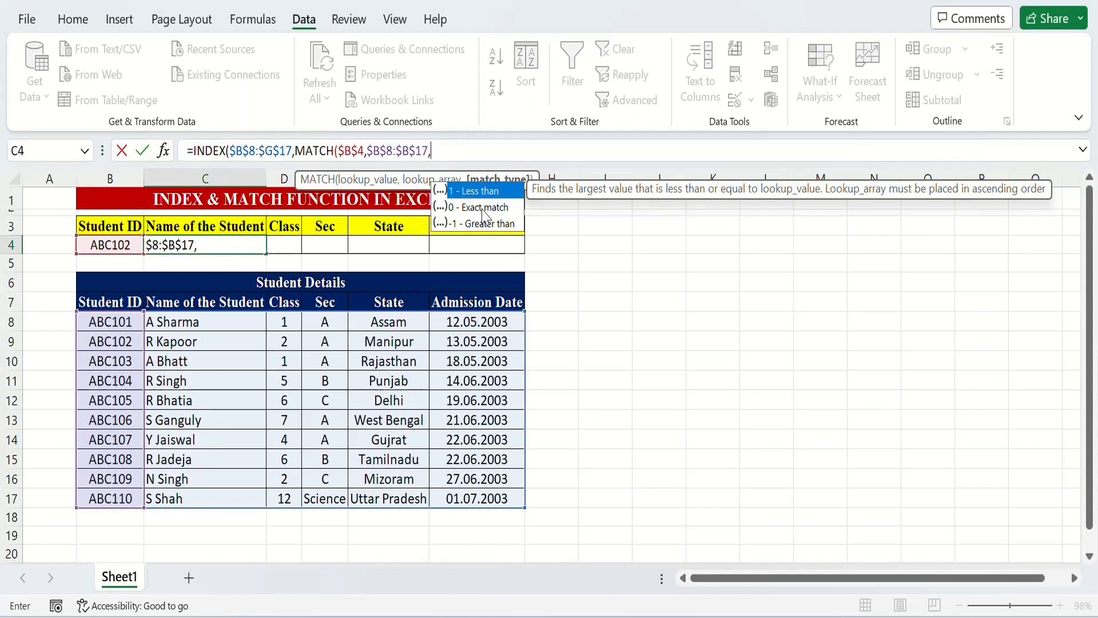
pyautogui.write('0),')
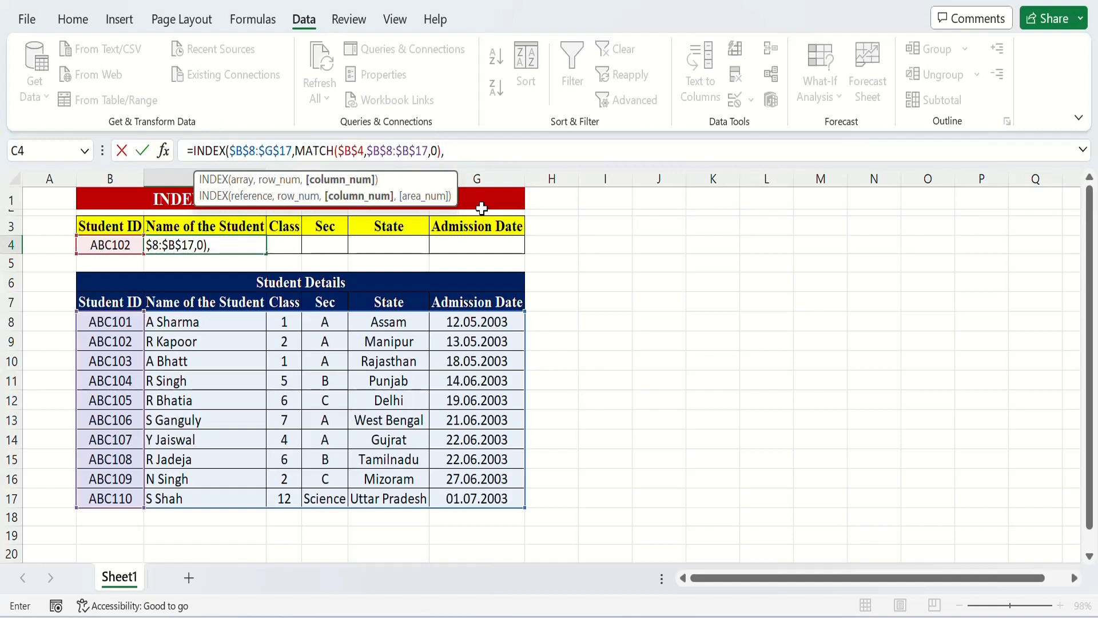
# Add MATCH(C3,$B$7:$G$7,0) as the column number argument and complete the INDEX formula in C4.
pyautogui.write('match(')
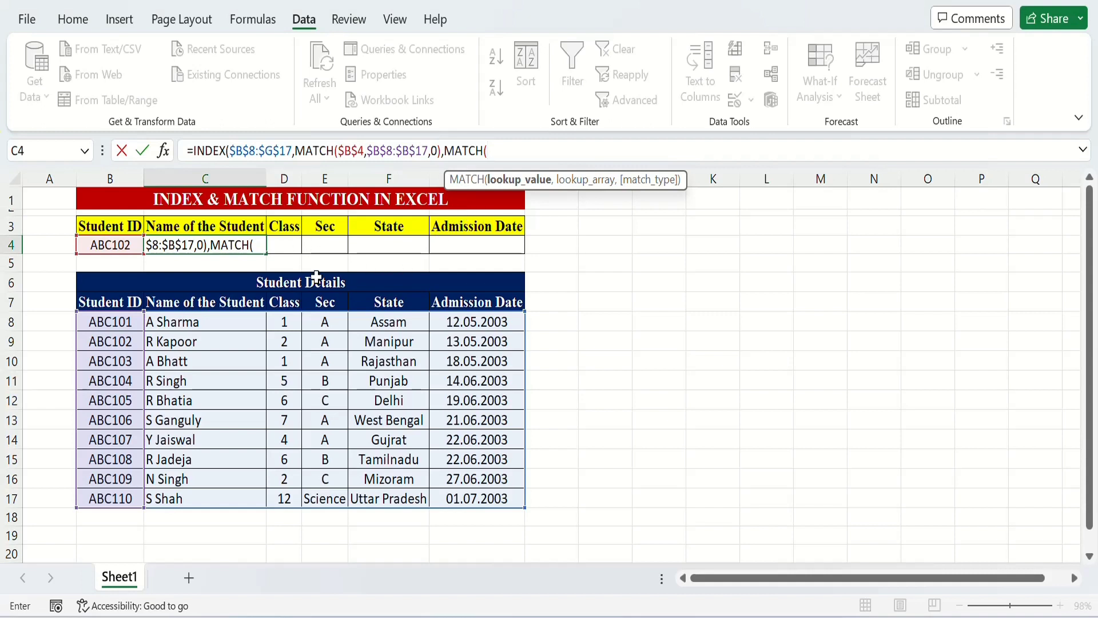
pyautogui.click(224, 227)
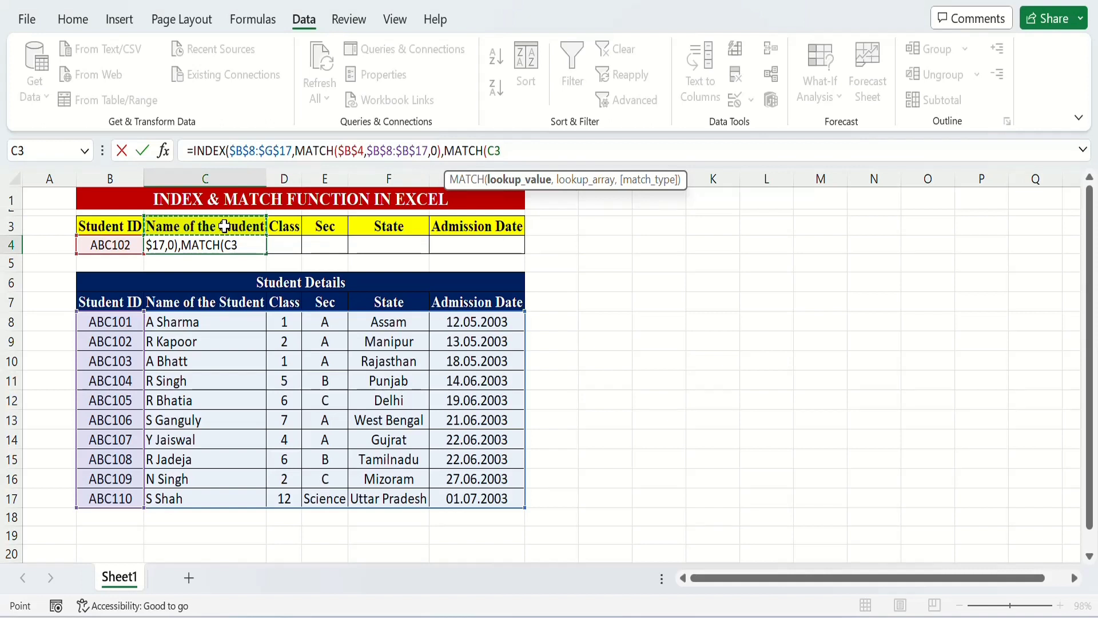
pyautogui.write(',')
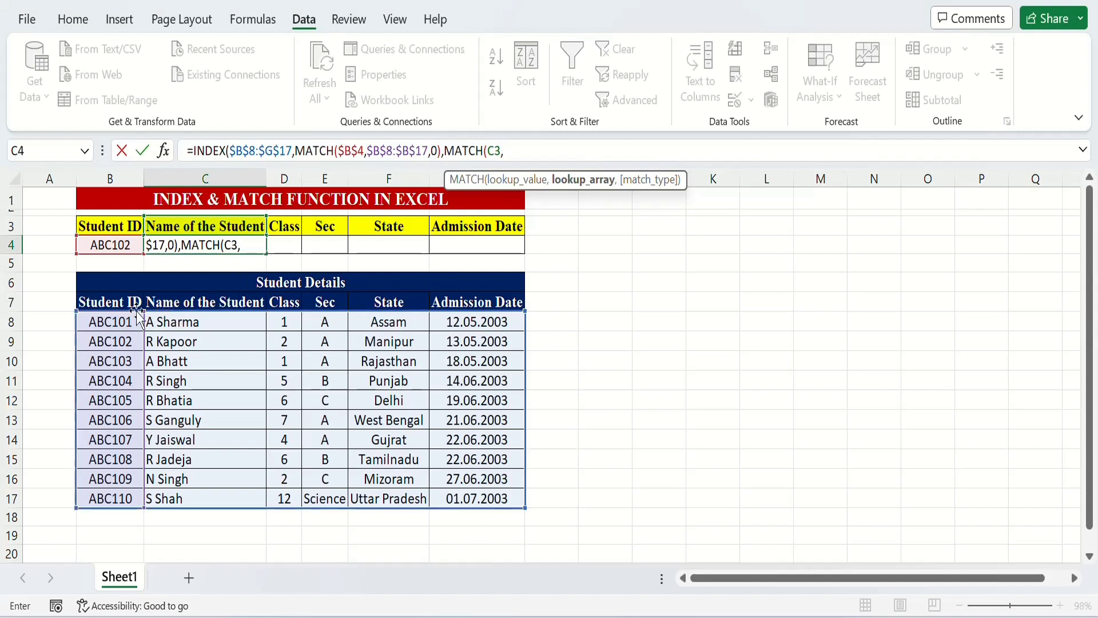
pyautogui.moveTo(104, 302); pyautogui.dragTo(475, 301)
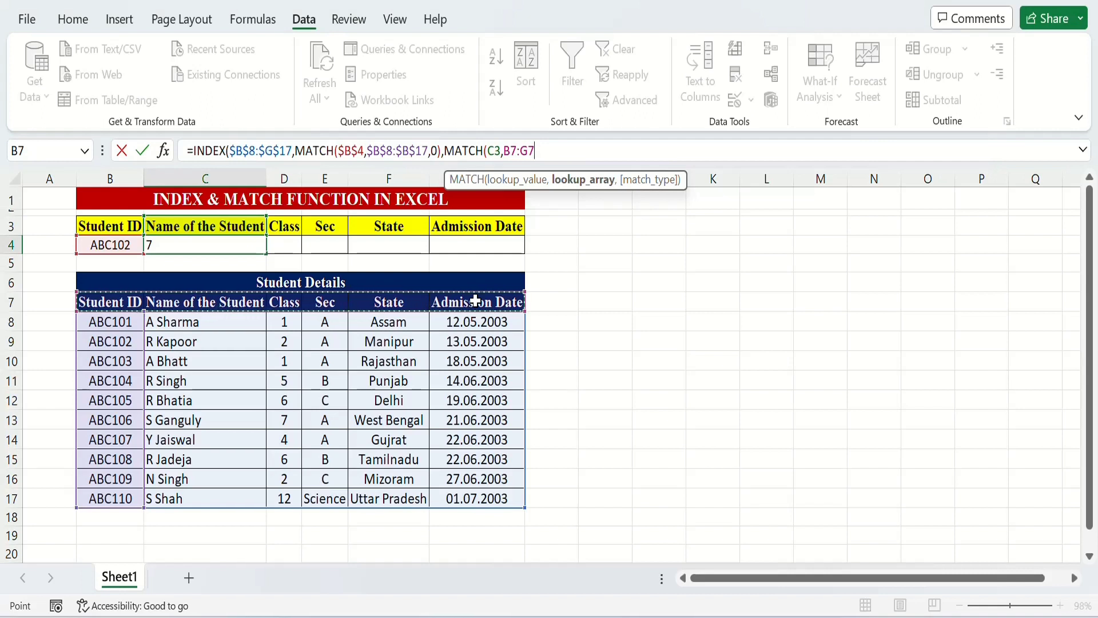
pyautogui.press('F4')
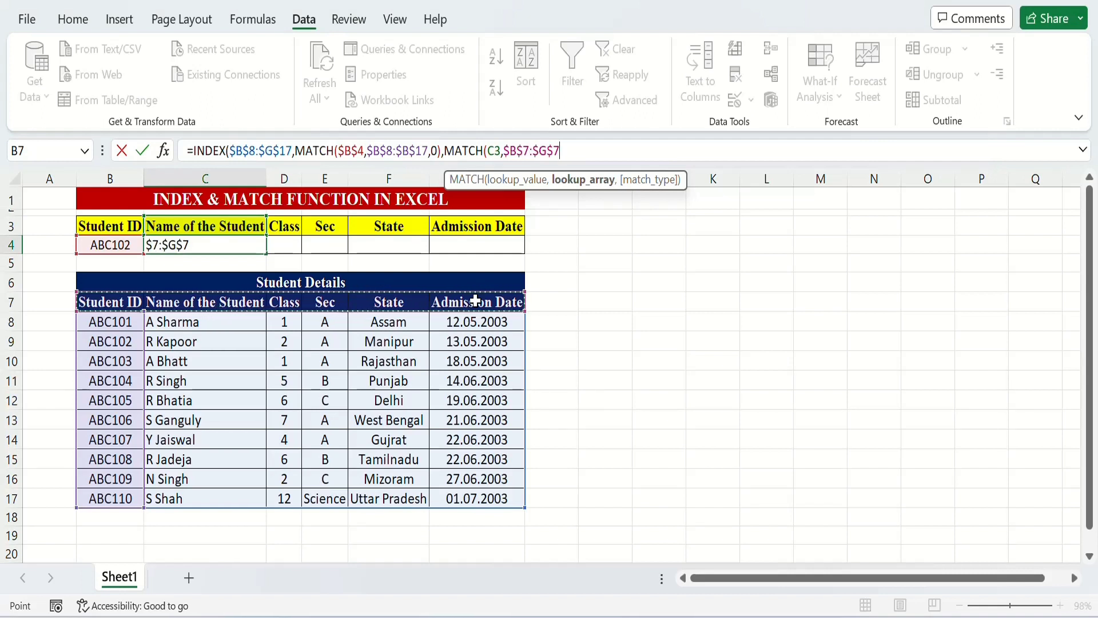
pyautogui.write(',')
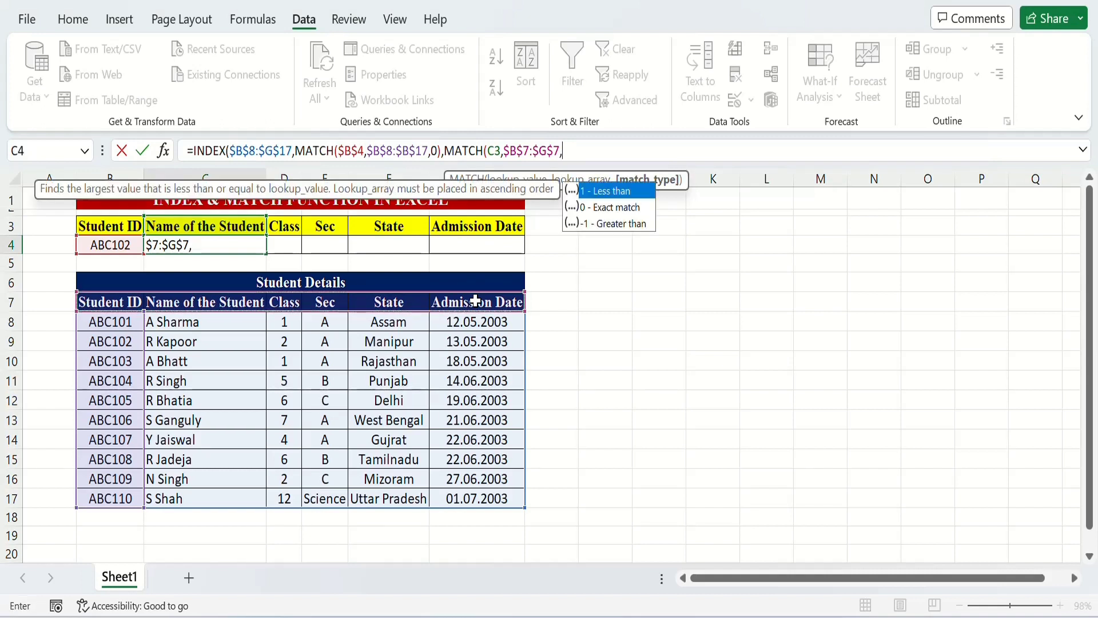
pyautogui.write('0)')
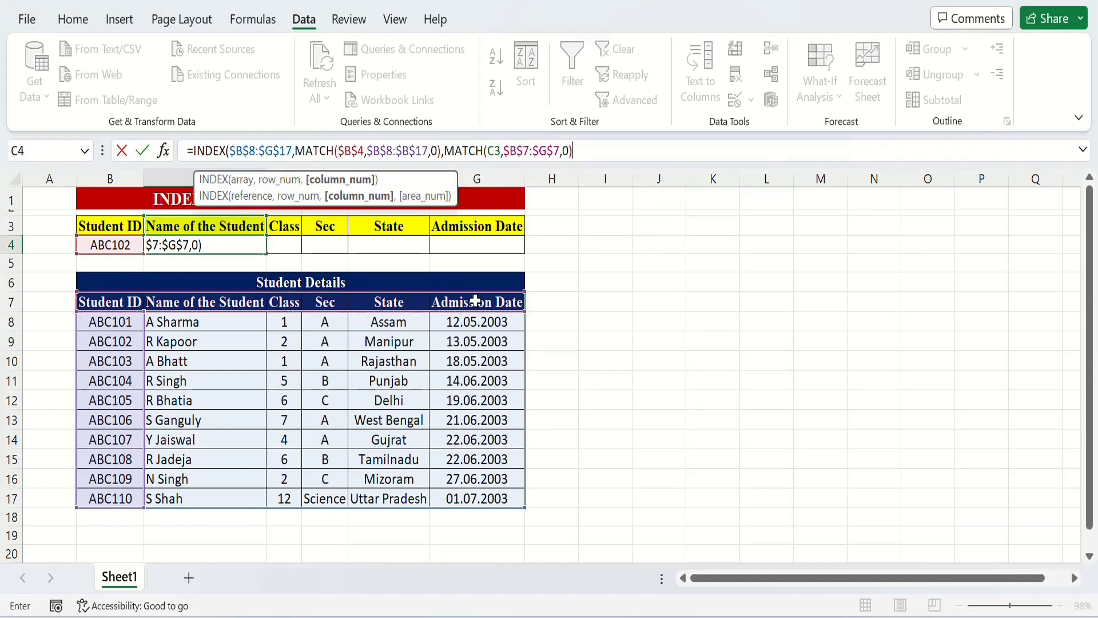
pyautogui.write(')')
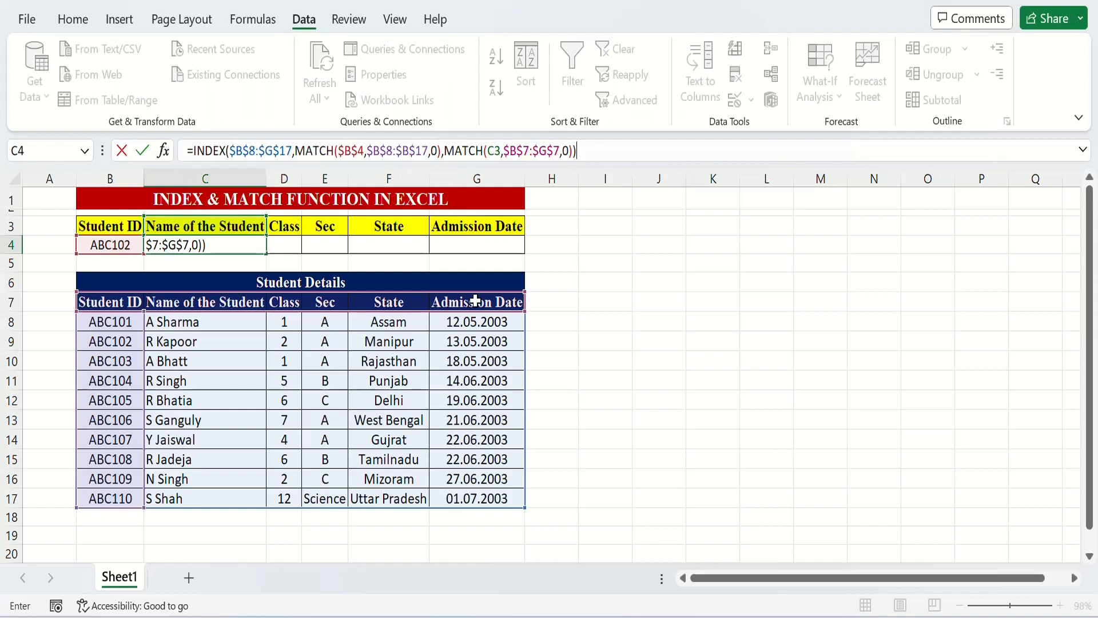
pyautogui.press('Return')
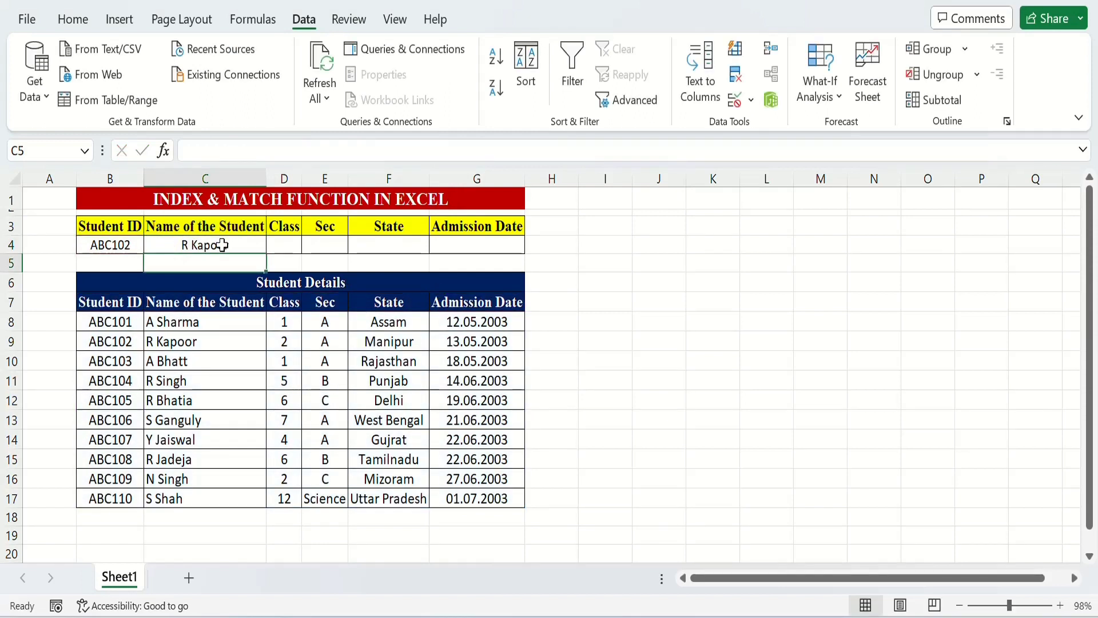
# Test the lookup by choosing the fourth and then the third student ID in B4, and select formula cell C4.
pyautogui.click(103, 245)
pyautogui.click(151, 245)
pyautogui.click(131, 294)
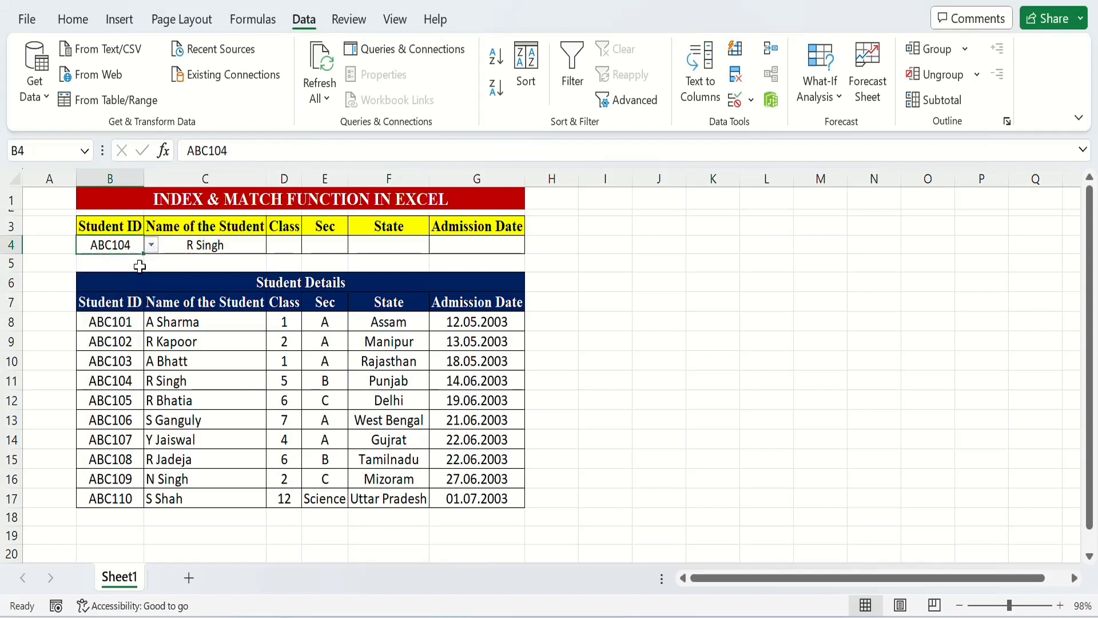
pyautogui.click(151, 246)
pyautogui.click(127, 270)
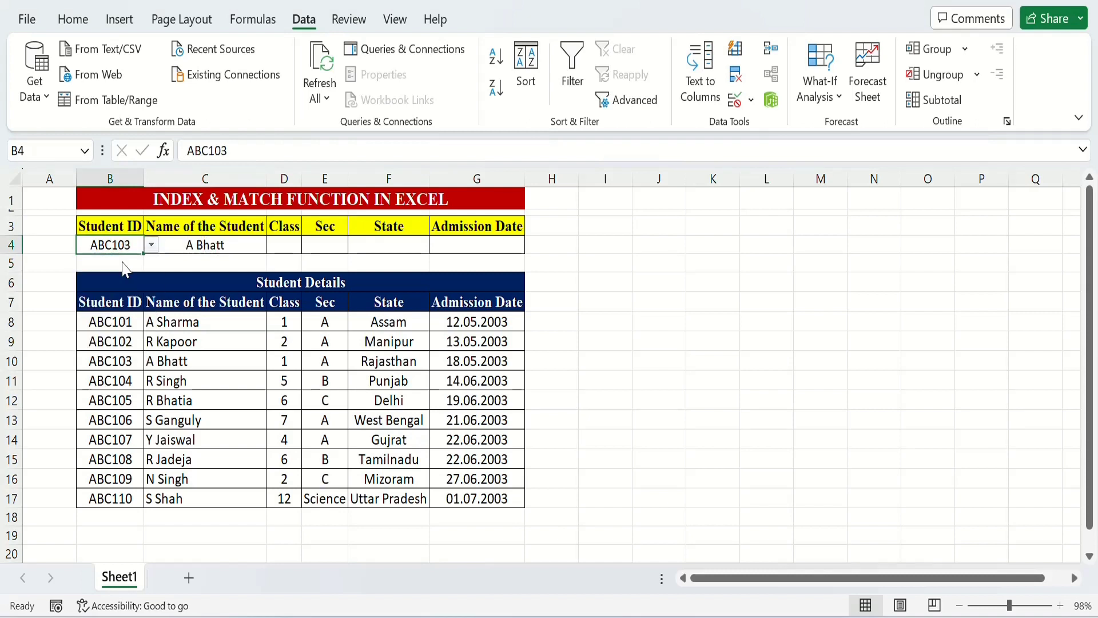
pyautogui.click(204, 245)
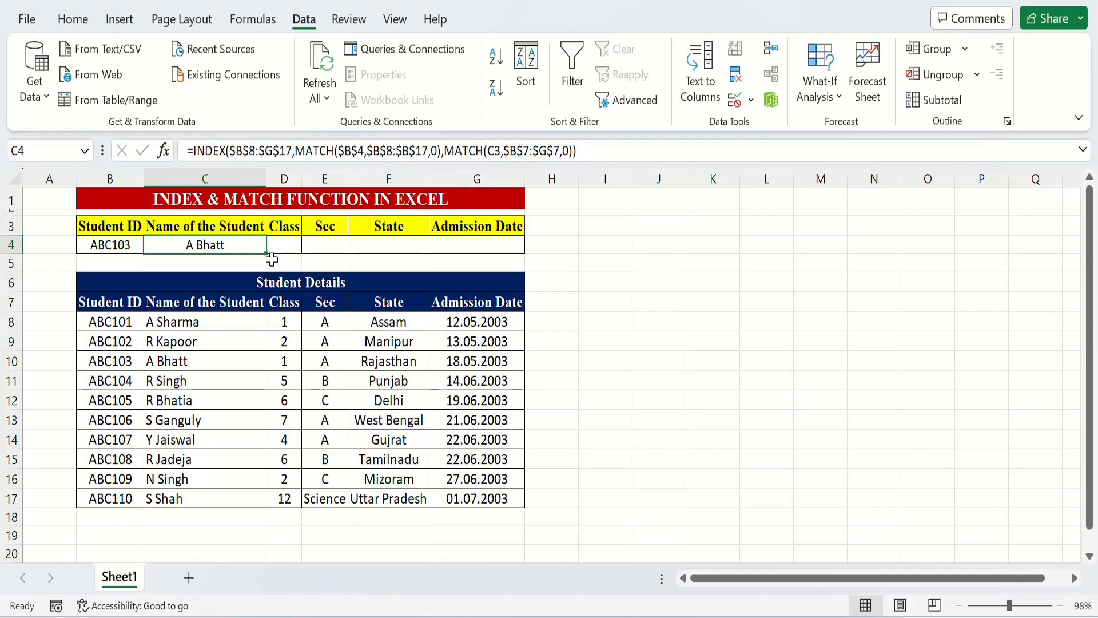
# Fill the INDEX and MATCH formula from C4 across to G4 and inspect the formulas in G4 and C4.
pyautogui.moveTo(268, 254); pyautogui.dragTo(503, 253)
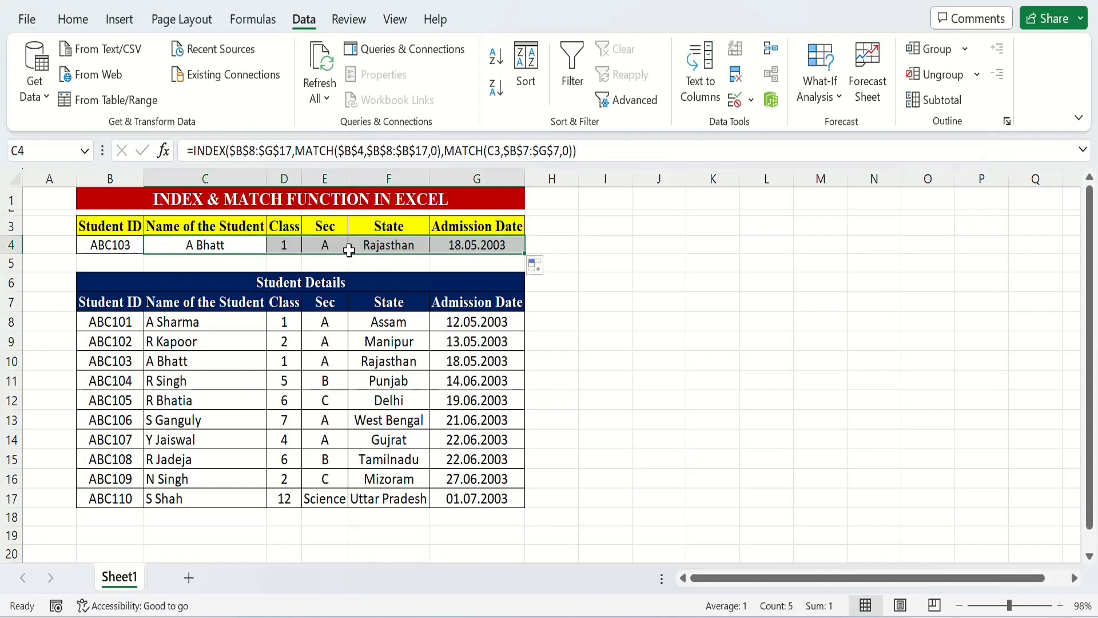
pyautogui.click(499, 261)
pyautogui.click(477, 247)
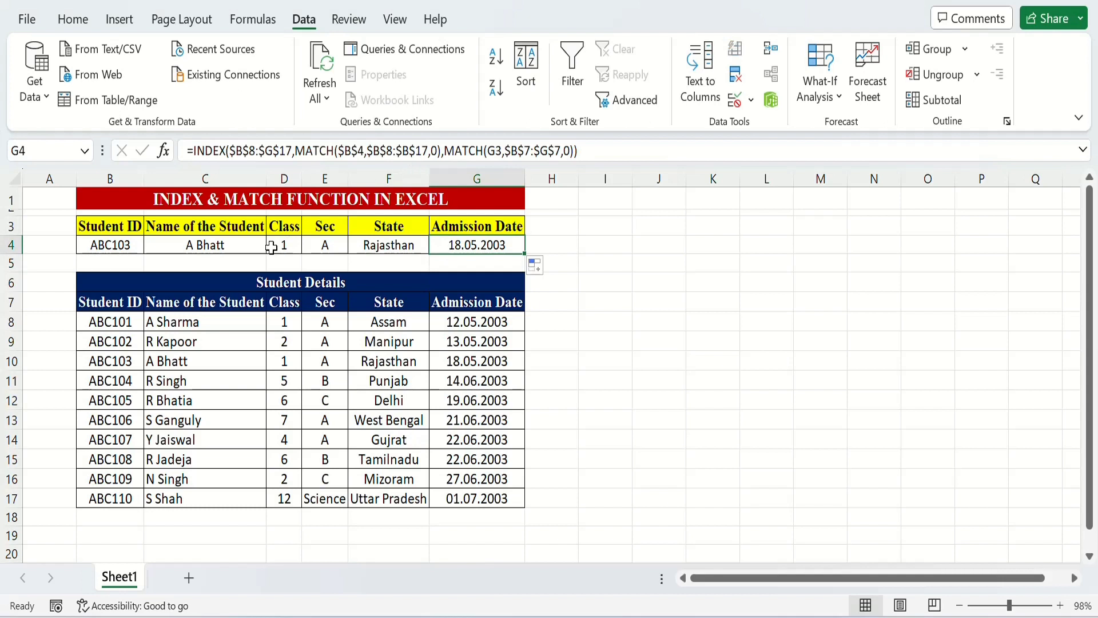
pyautogui.click(260, 247)
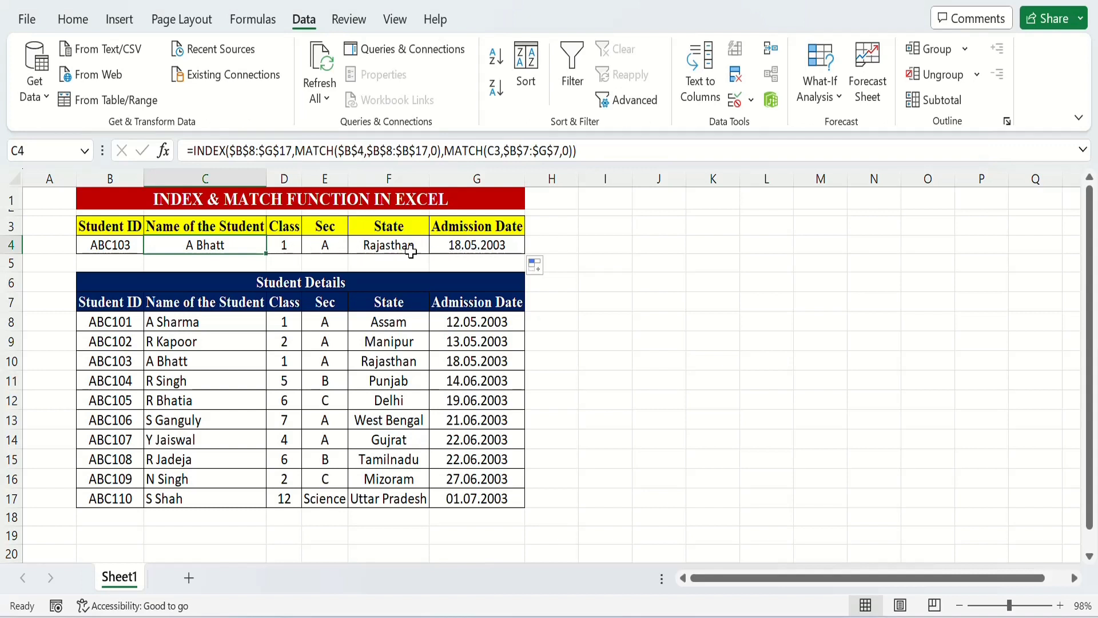
# Test the completed lookup row by choosing the fourth, the fifth and again the fourth student ID in B4.
pyautogui.click(104, 247)
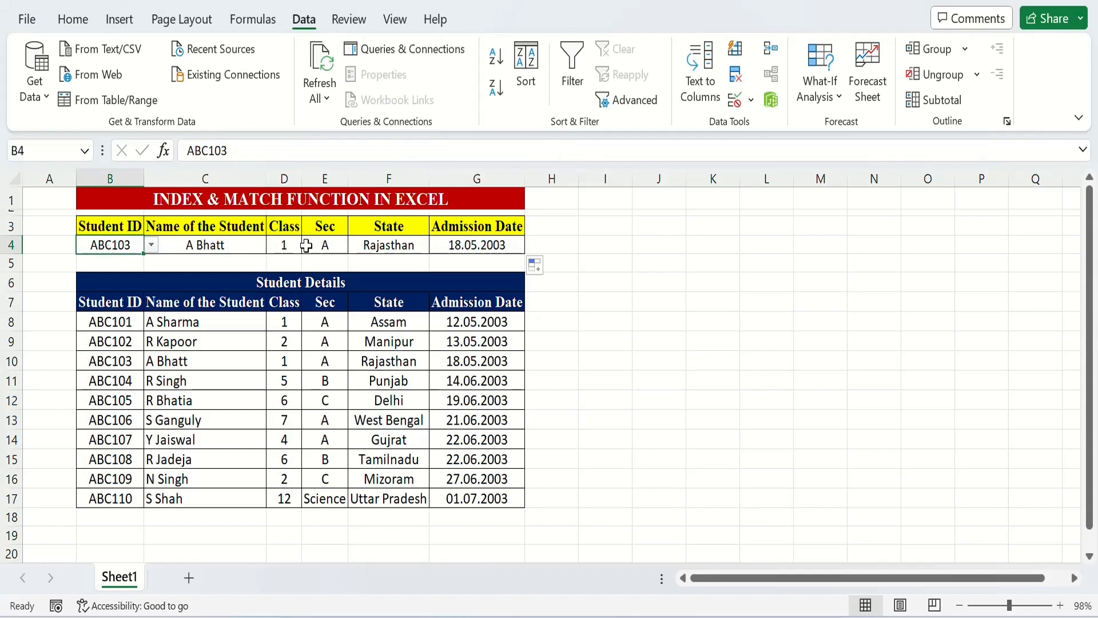
pyautogui.click(151, 245)
pyautogui.click(127, 284)
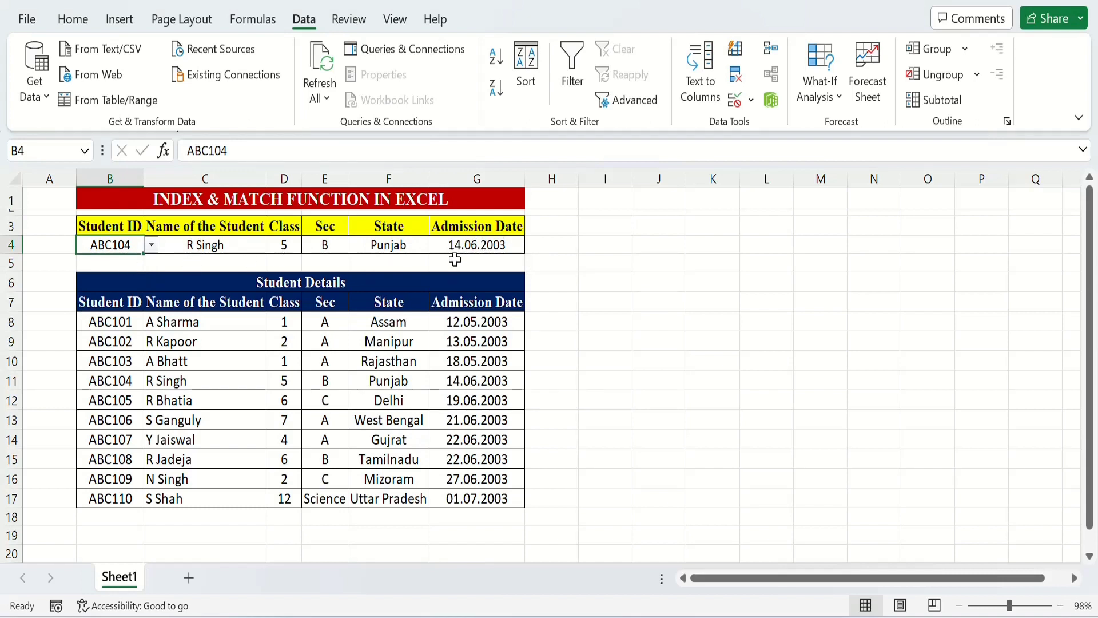
pyautogui.click(151, 245)
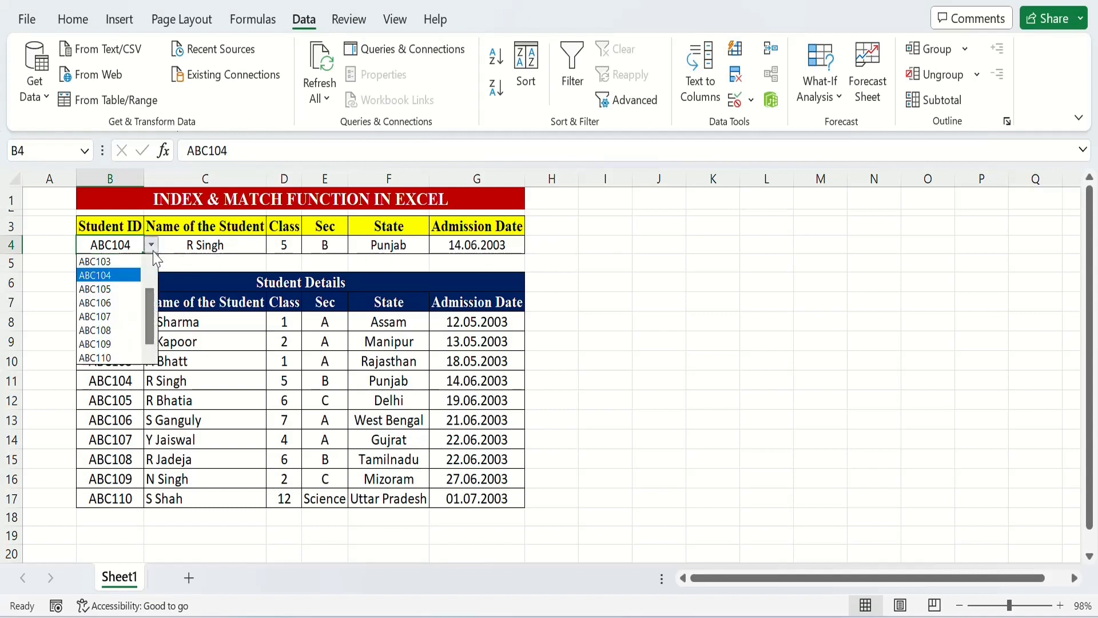
pyautogui.click(123, 297)
pyautogui.click(151, 245)
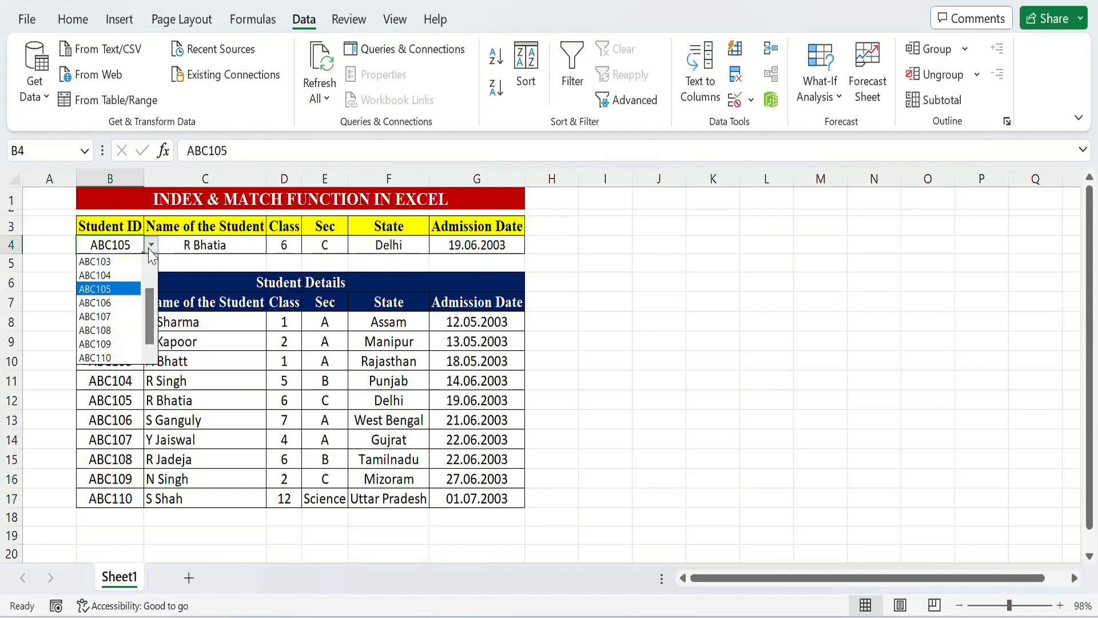
pyautogui.click(134, 275)
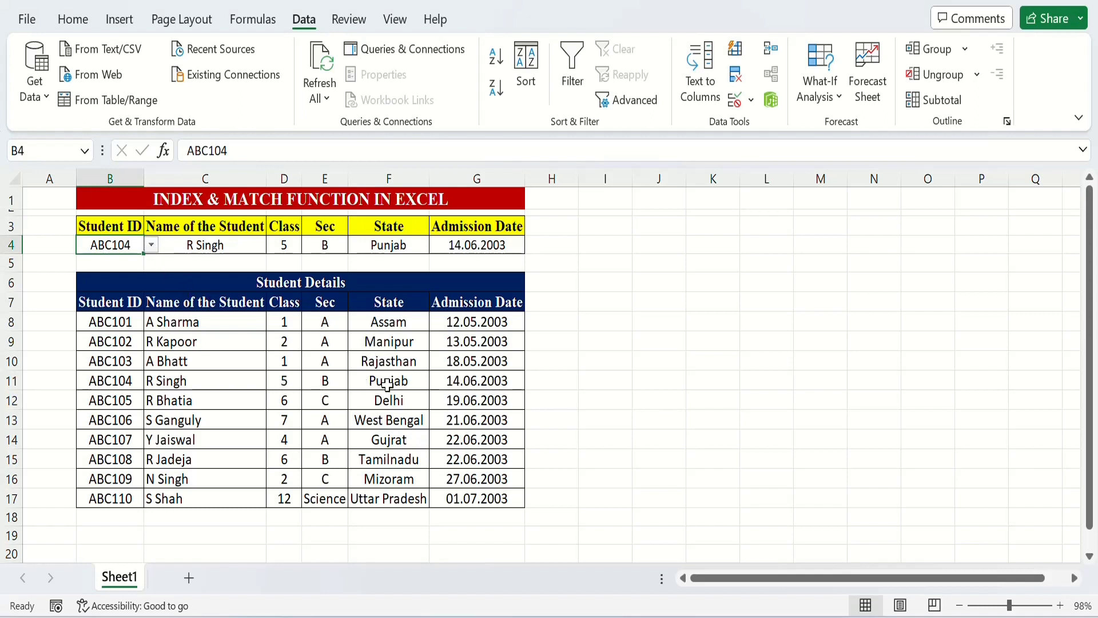
# Change the fourth student's state in cell F11 to West Bengal and reselect that cell.
pyautogui.click(382, 382)
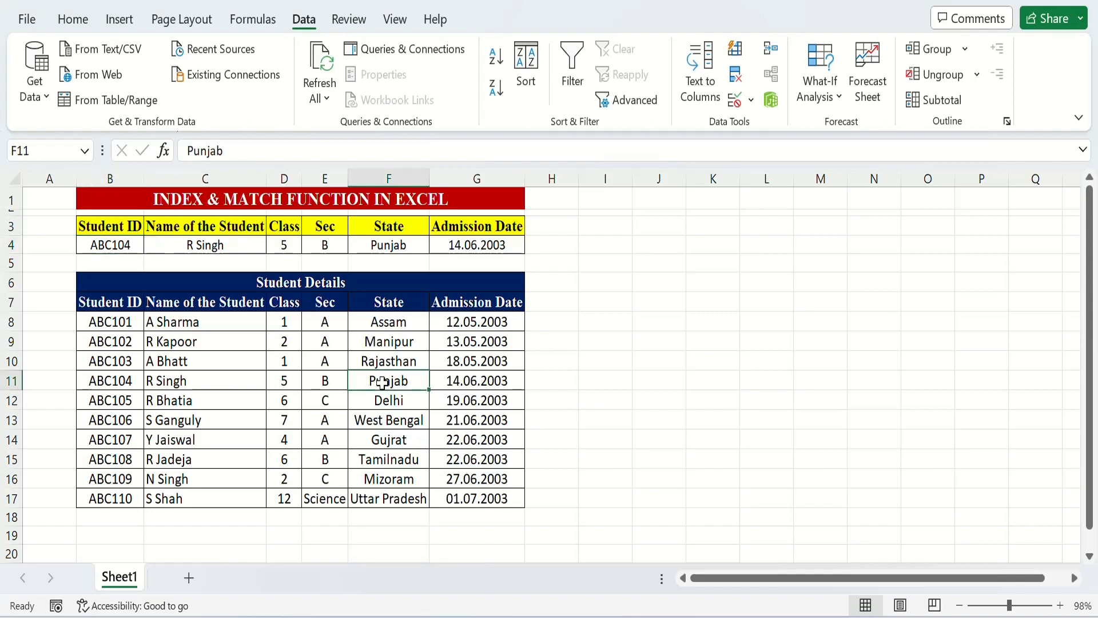
pyautogui.write('West Bengal')
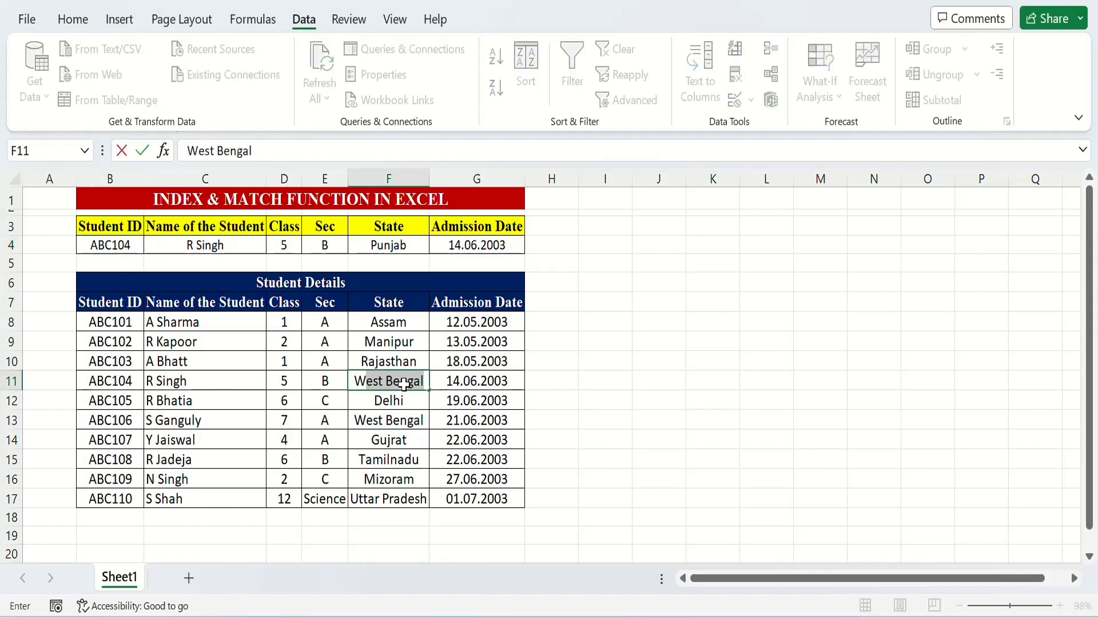
pyautogui.press('Tab')
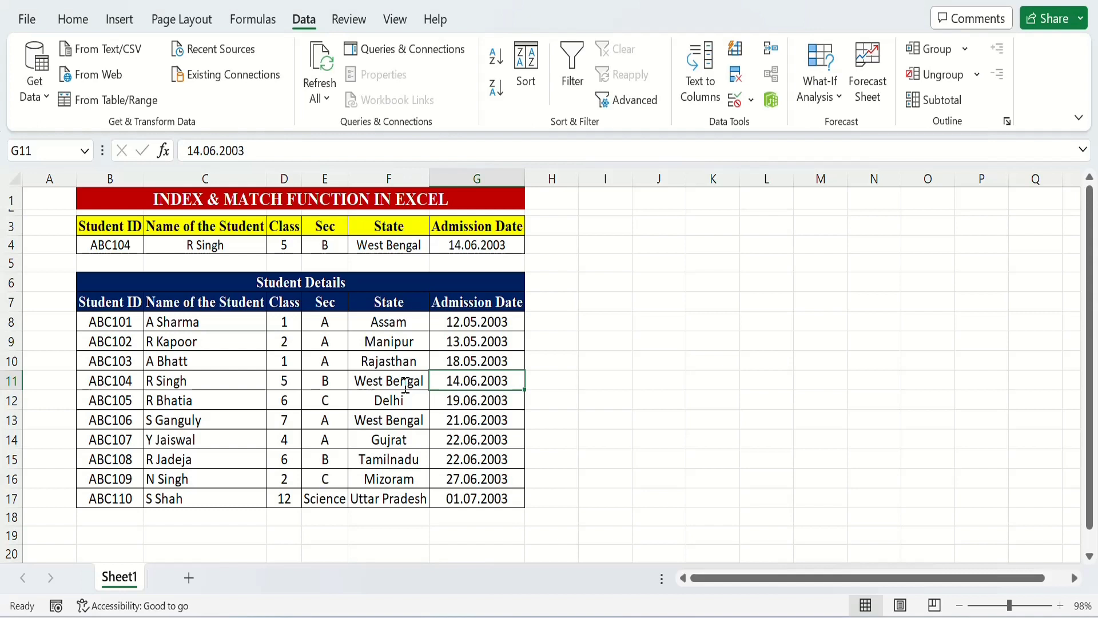
pyautogui.click(406, 387)
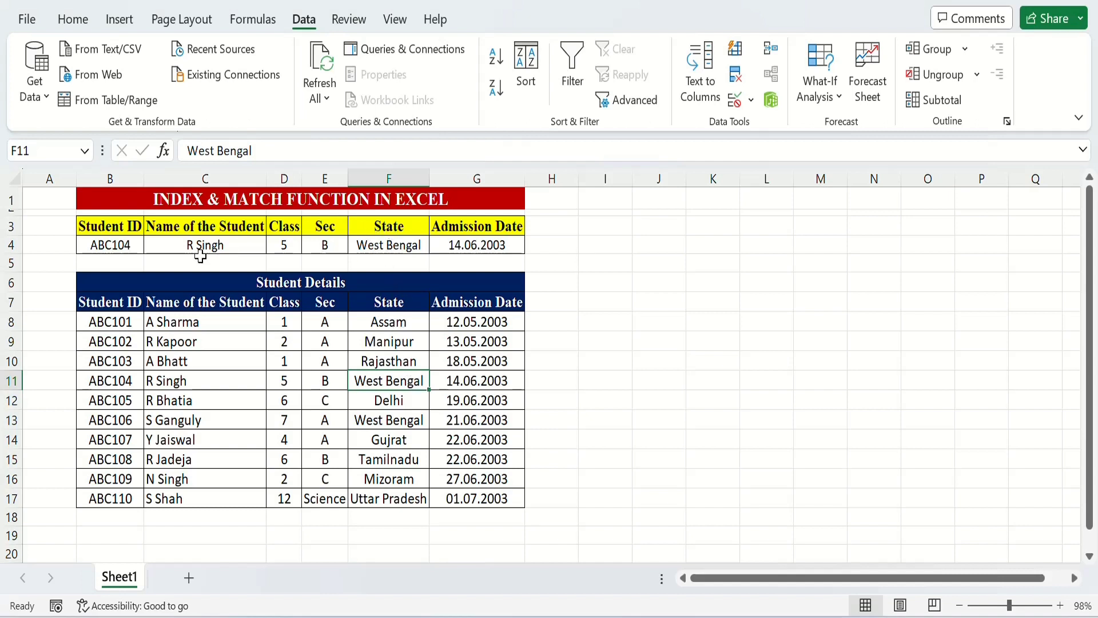
# Choose the fourth student ID again in B4 to check the lookup row against the edited state.
pyautogui.click(112, 248)
pyautogui.click(151, 245)
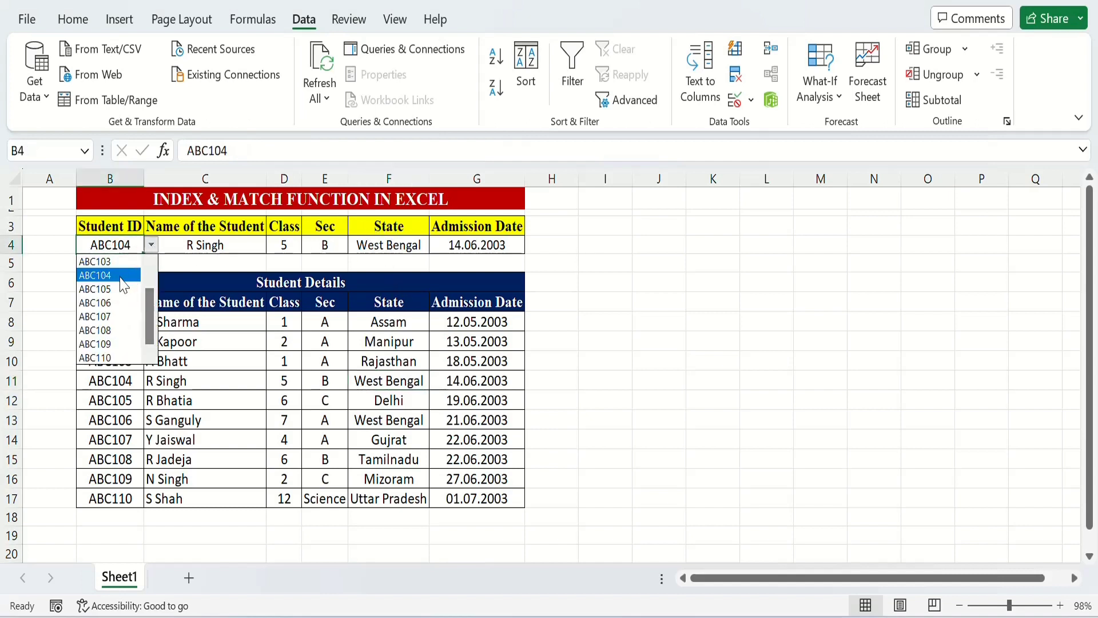
pyautogui.click(117, 276)
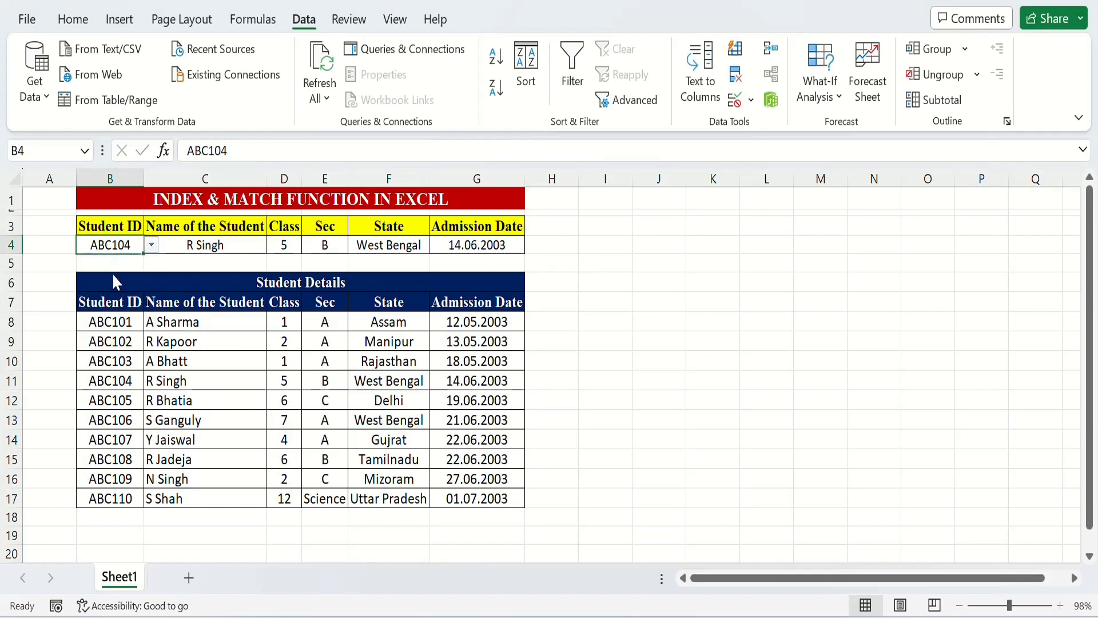